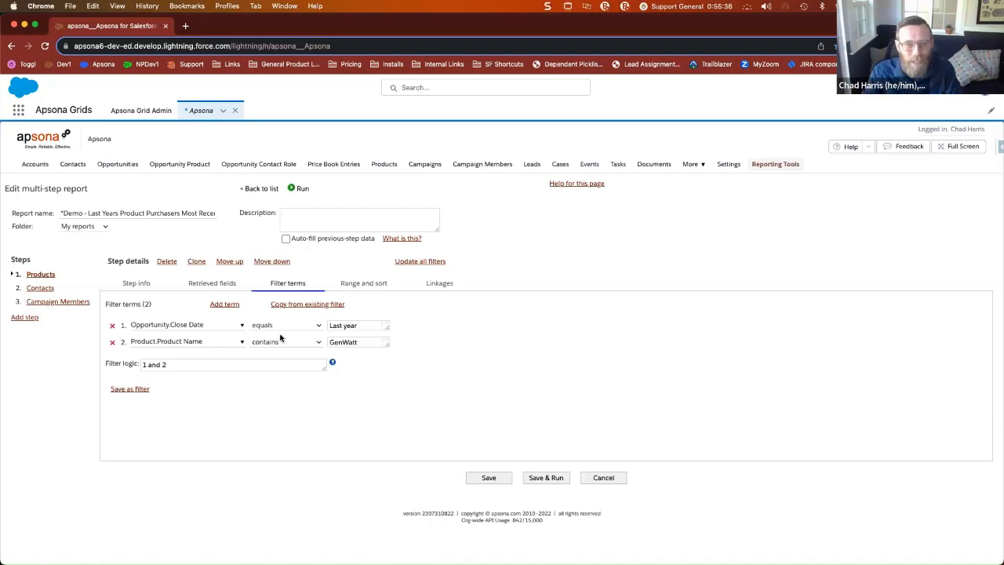
key("ctrl+Right")
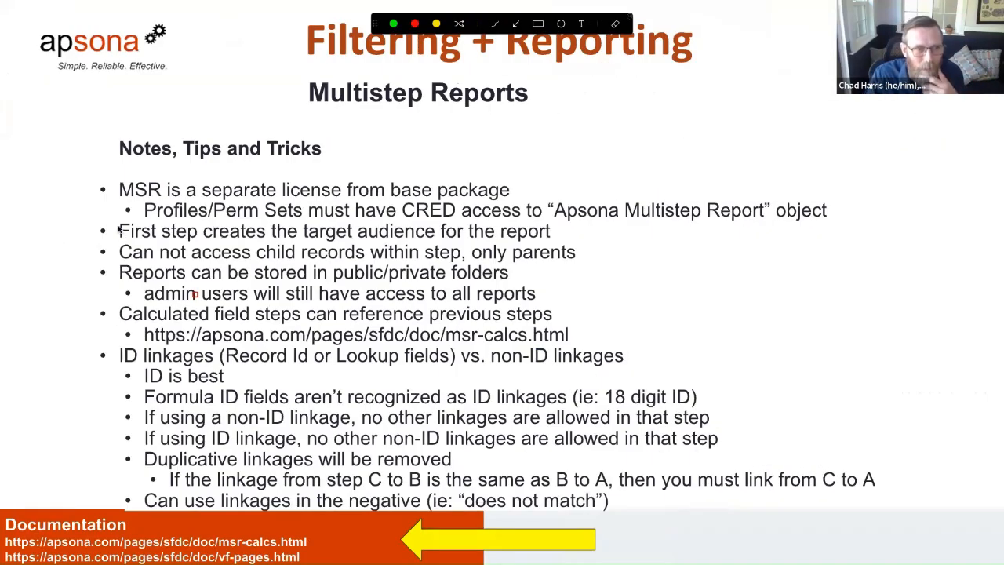
mouse_move(108, 210)
left_mouse_down()
mouse_move(617, 262)
mouse_move(608, 247)
left_mouse_up()
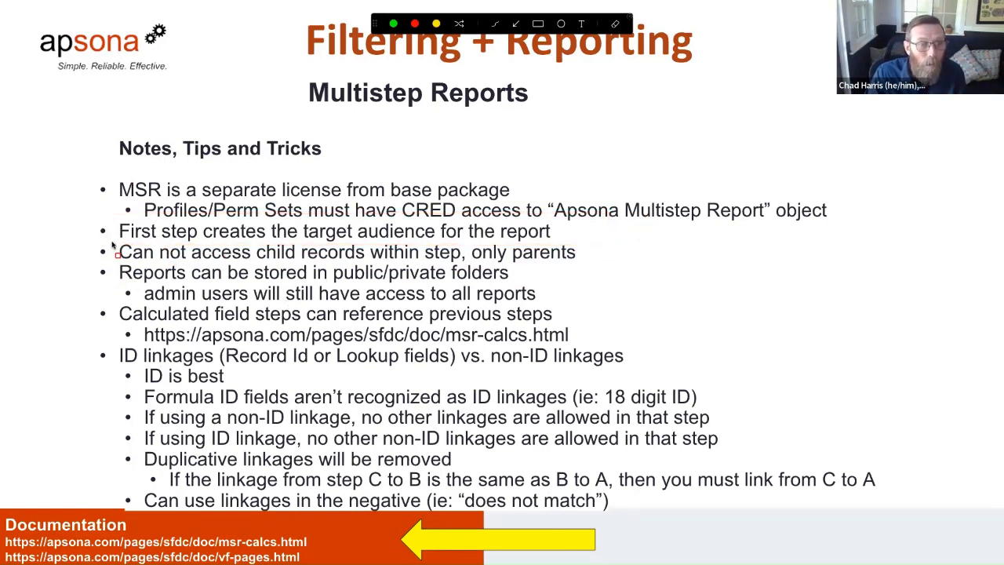
key("ctrl+Left")
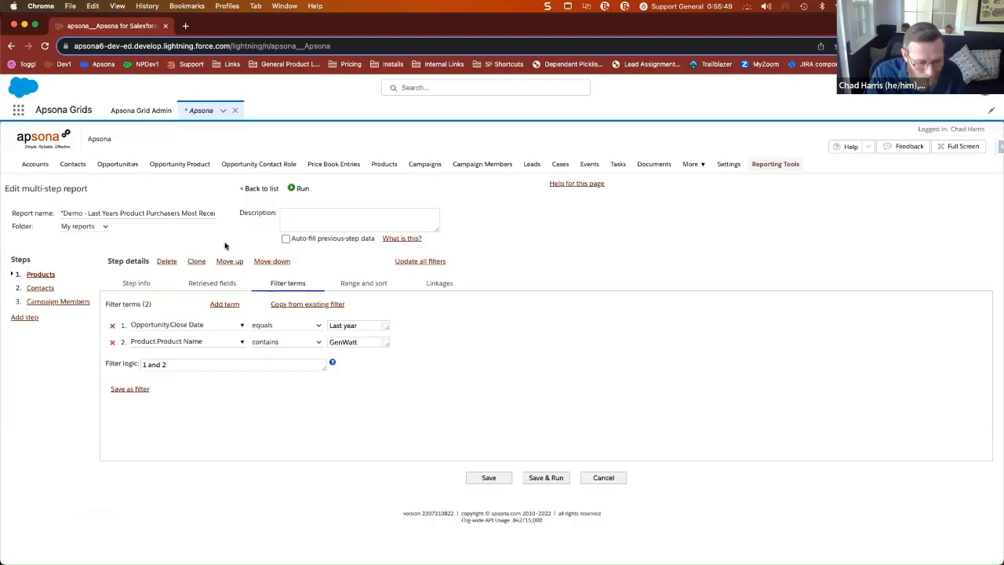
- Duplicate the browser tab, start a new Contact report in it, and look through the report's available objects
mouse_move(73, 166)
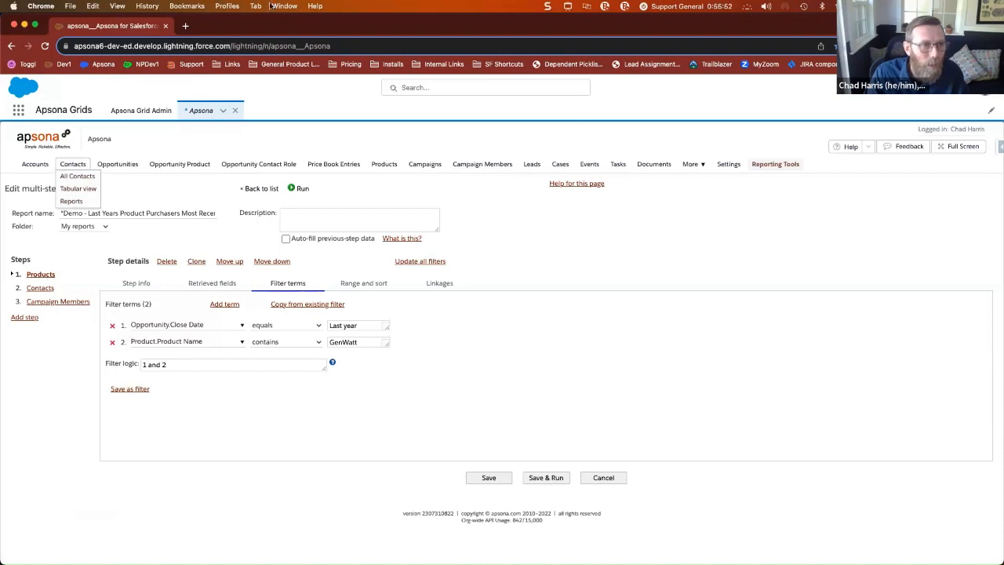
right_click(154, 30)
left_click(235, 97)
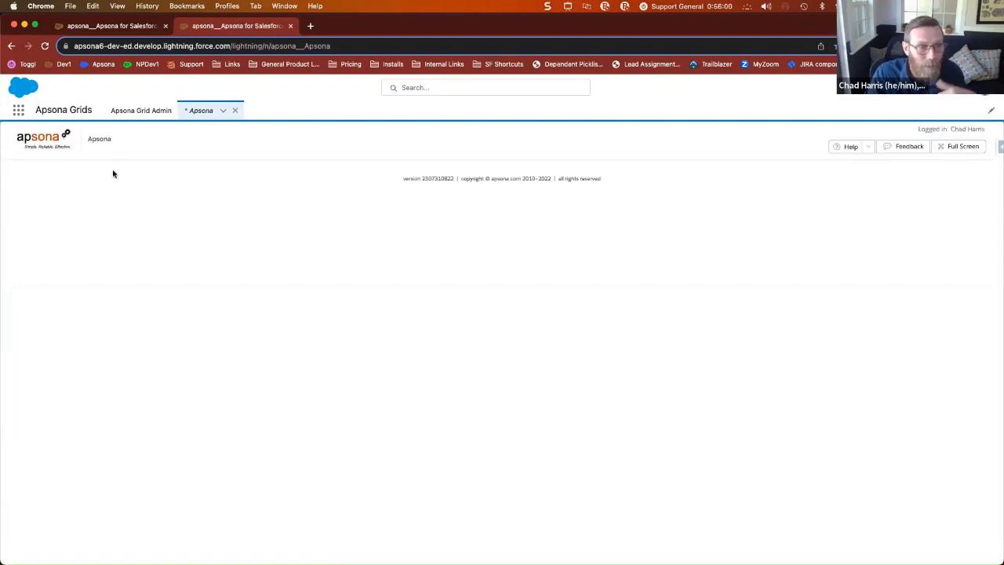
left_click(72, 165)
left_click(75, 202)
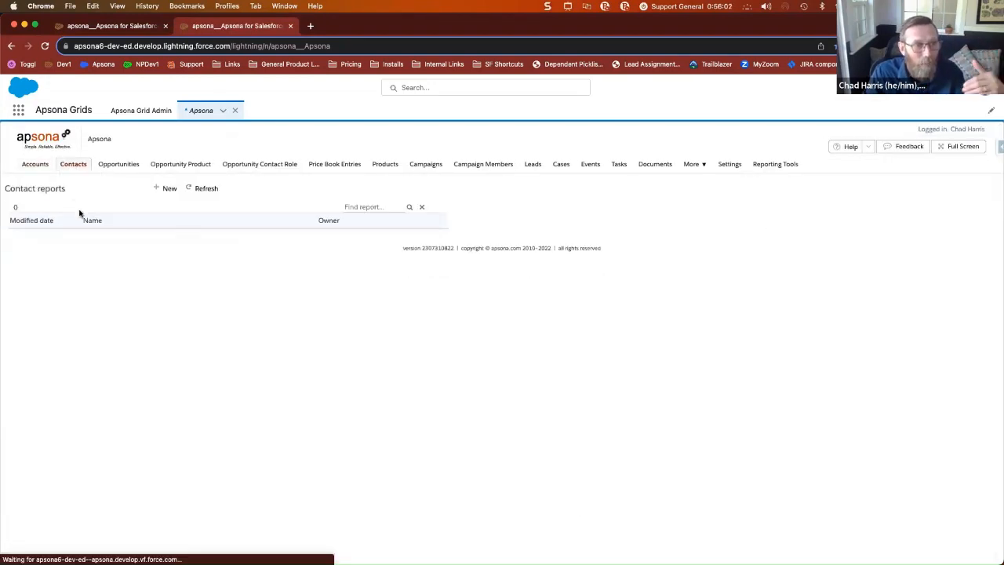
left_click(166, 188)
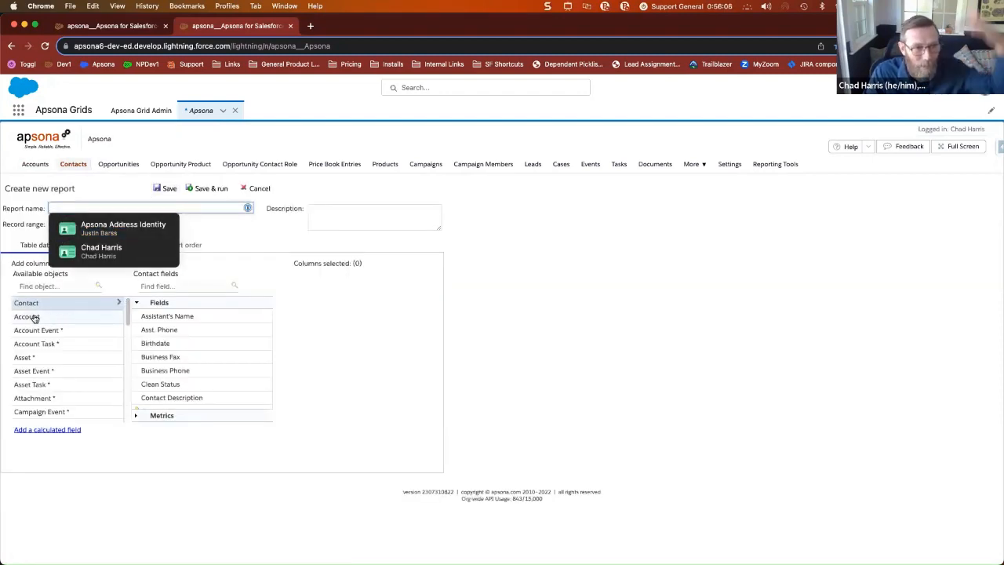
scroll(71, 415, "down", 3)
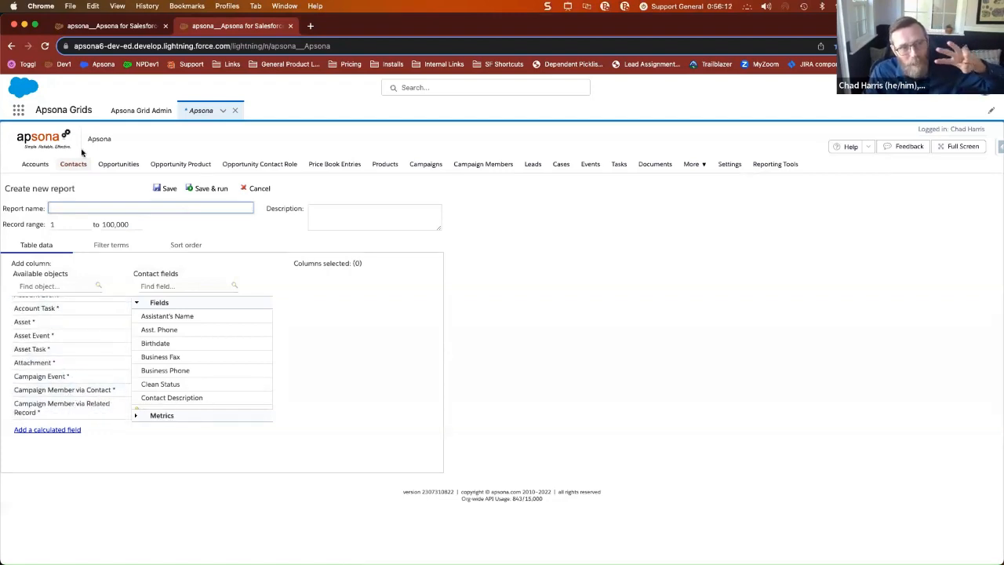
- Return to the multi-step report and view the retrieved fields of its Contacts step
left_click(105, 26)
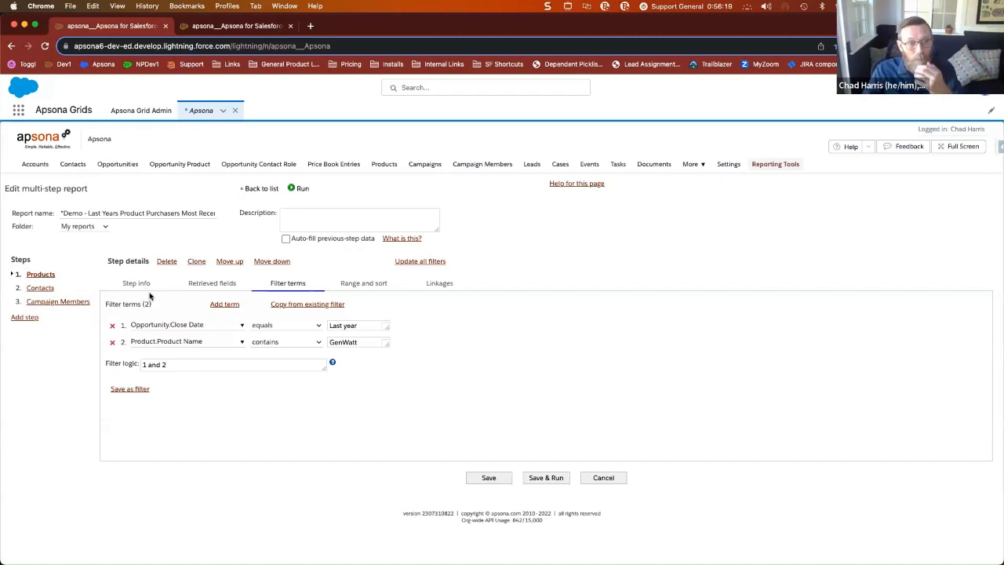
left_click(37, 289)
left_click(200, 286)
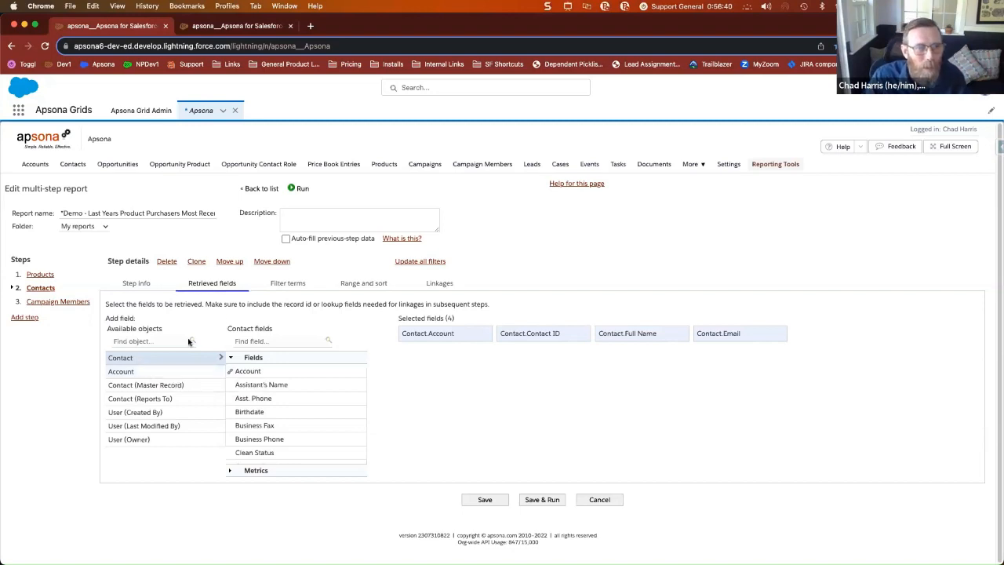
- Add a second filter term to the Contacts step and browse the objects available for it
left_click(288, 284)
left_click(227, 306)
left_click(210, 342)
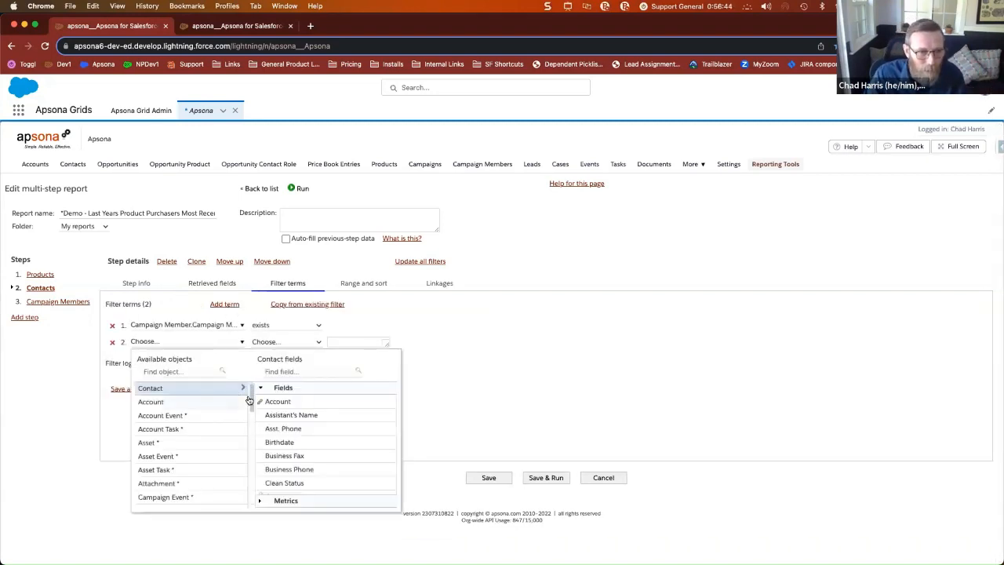
left_click_drag(254, 400, 214, 430)
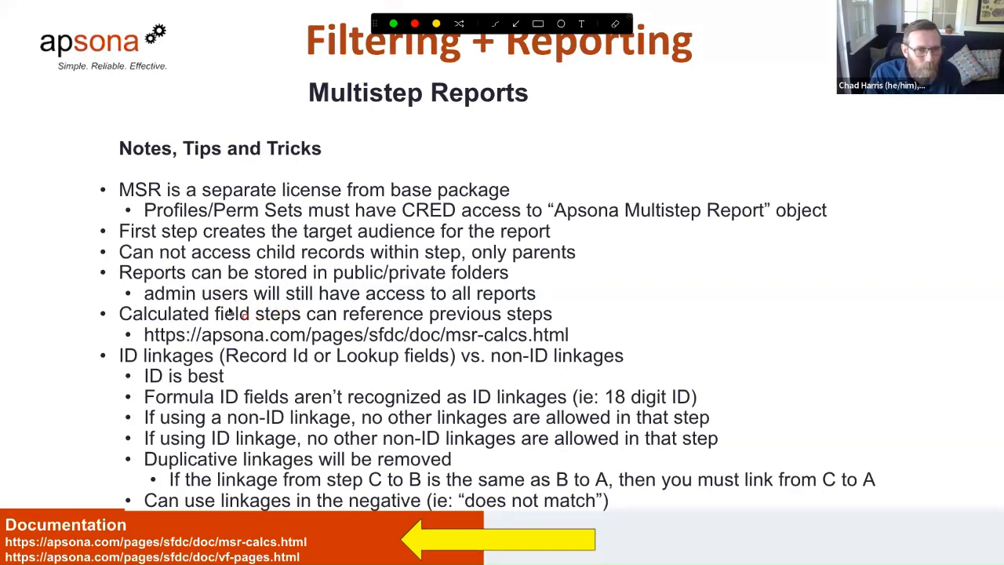
mouse_move(133, 287)
left_mouse_down()
mouse_move(307, 319)
mouse_move(565, 317)
mouse_move(565, 306)
left_mouse_up()
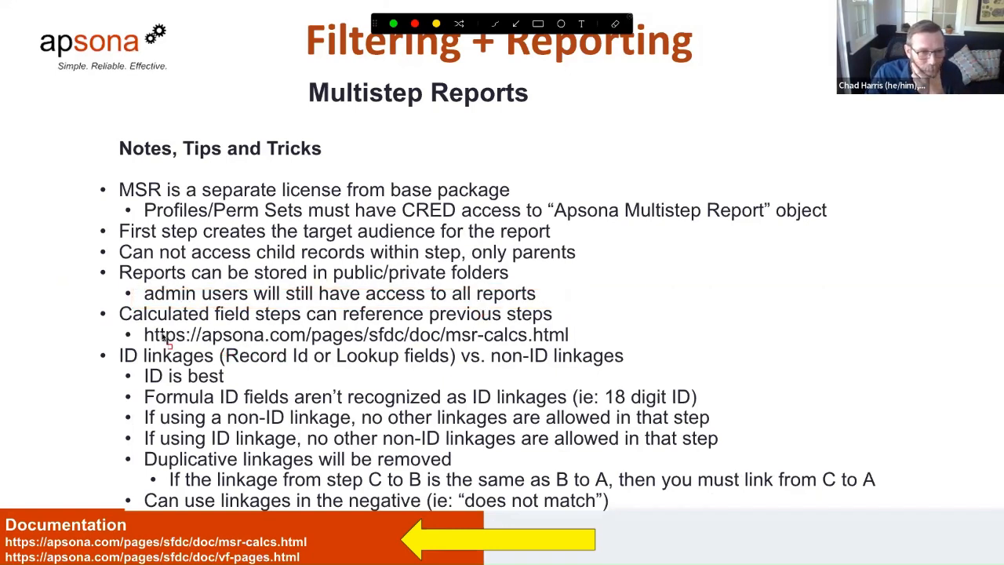
mouse_move(118, 303)
left_mouse_down()
mouse_move(139, 336)
mouse_move(584, 351)
left_mouse_up()
key("ctrl+Left")
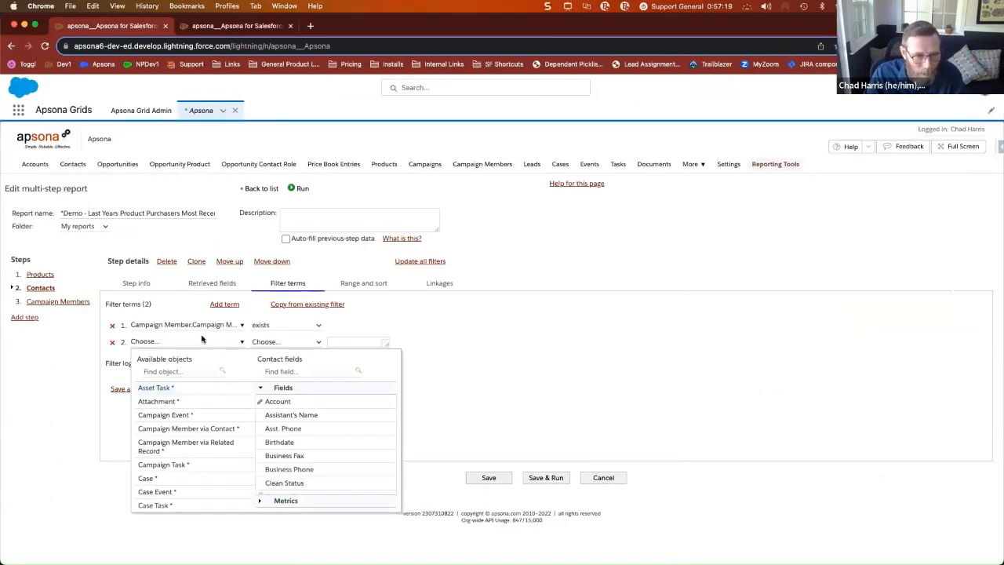
- Remove the unfinished second filter term from the Contacts step
left_click(44, 338)
left_click(31, 322)
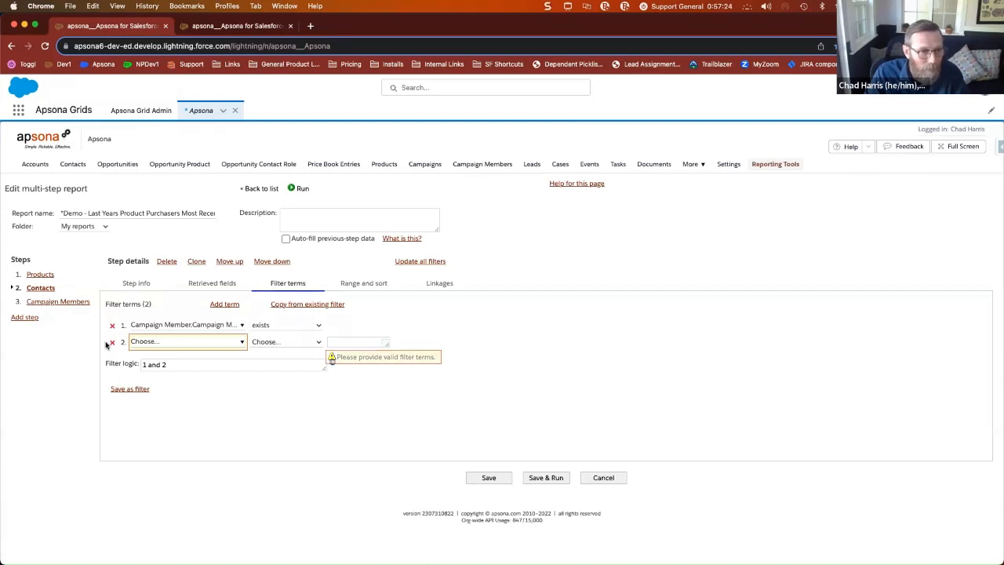
left_click(112, 342)
- Add a fourth step to the report that gets its data from calculations with formulas
left_click(24, 318)
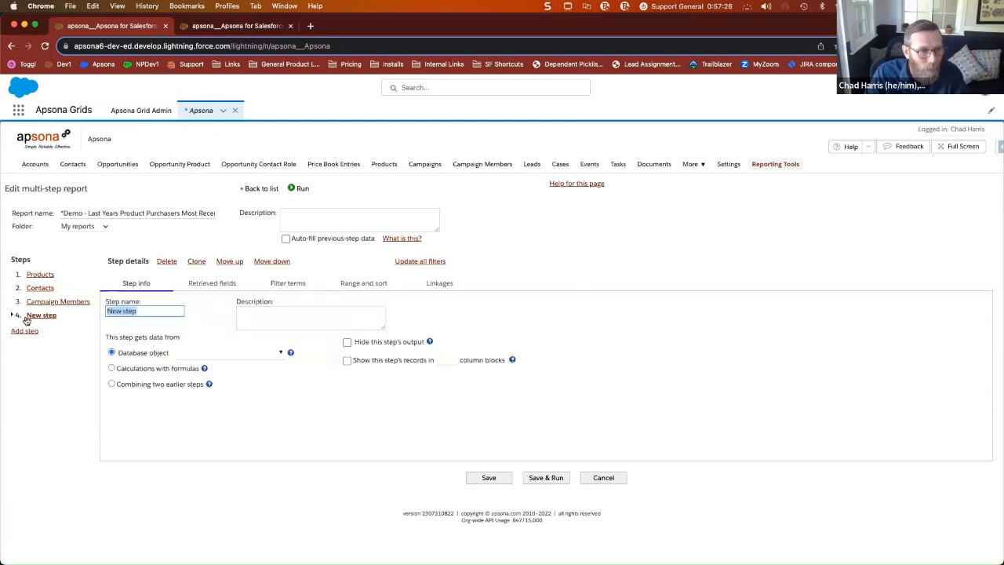
left_click(112, 369)
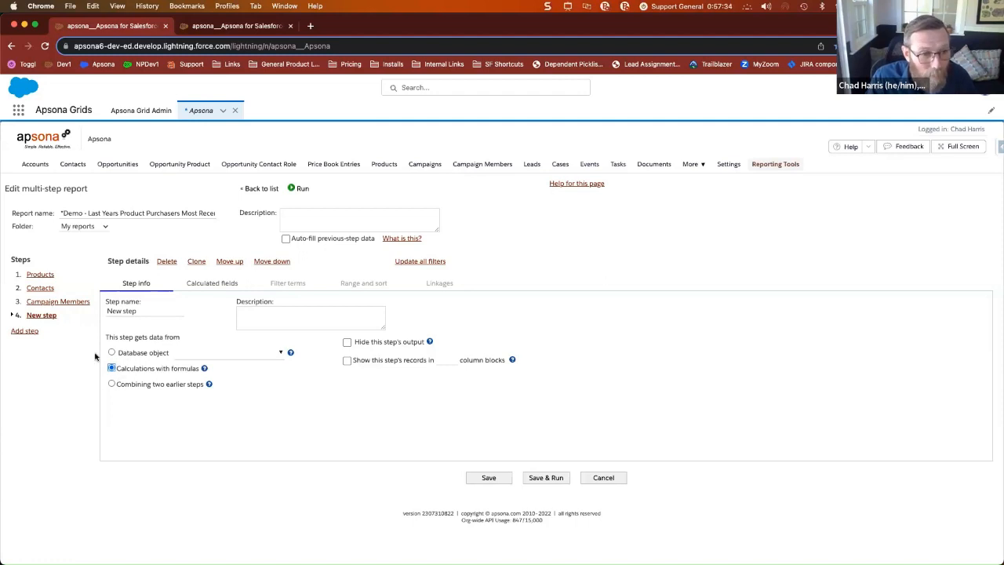
- Add a calculated value column to the new Contact report in the other tab, view its calculation settings, and return to the multi-step report
left_click(233, 26)
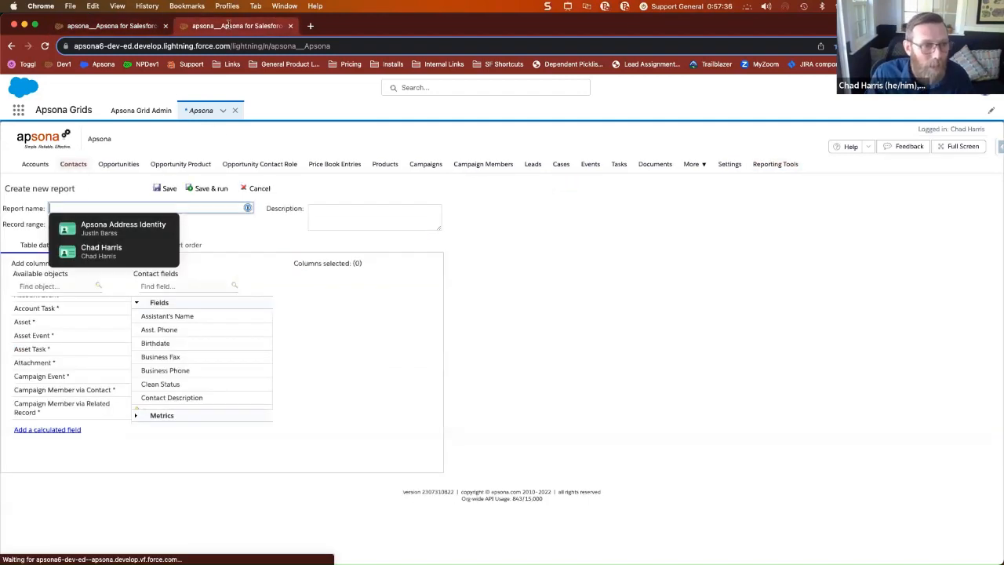
left_click(50, 431)
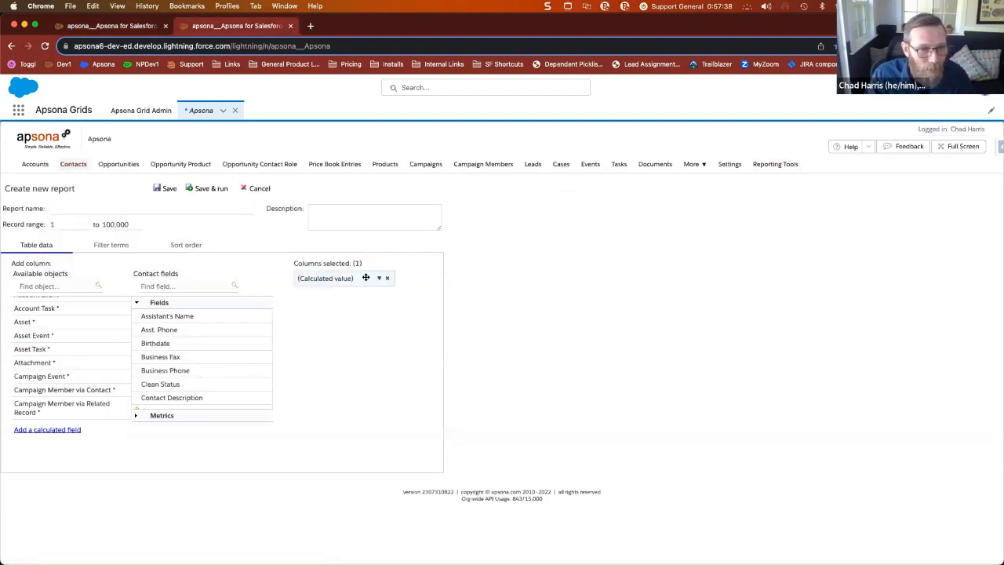
left_click(379, 279)
left_click_drag(367, 313, 336, 307)
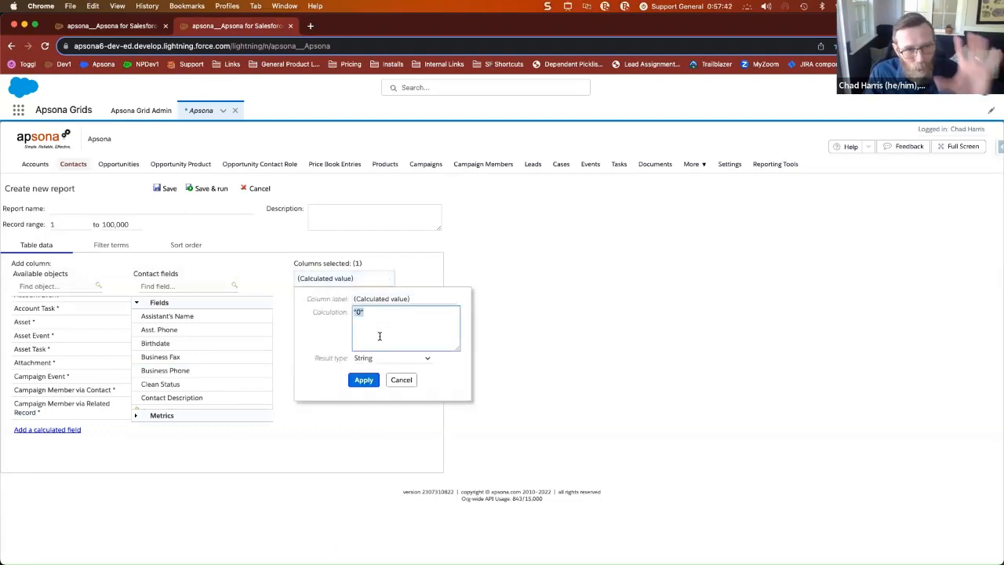
left_click(145, 28)
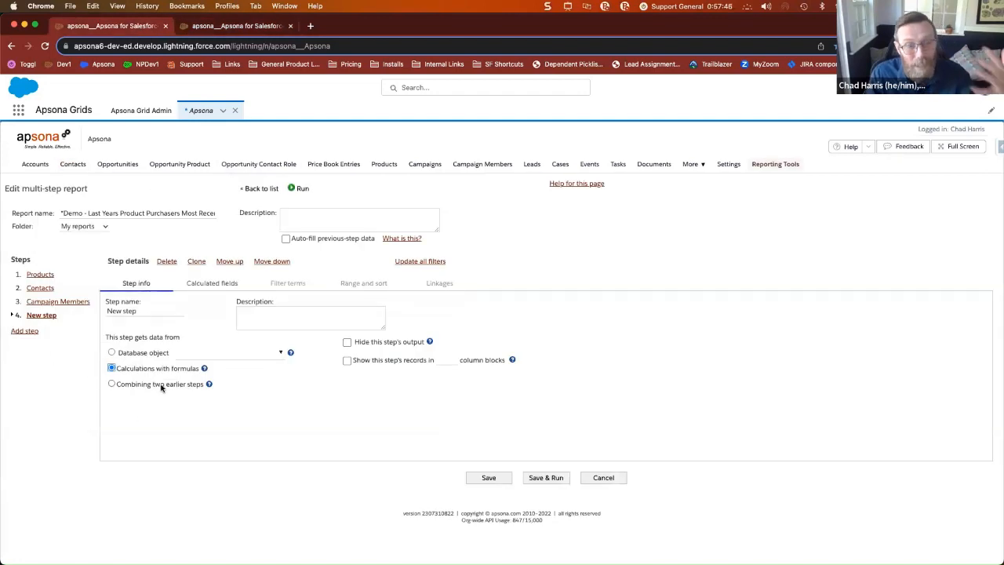
- Add a calculated field to the new step and insert a reference to Opportunity.Account from the Products step into its formula
left_click(199, 288)
left_click(123, 303)
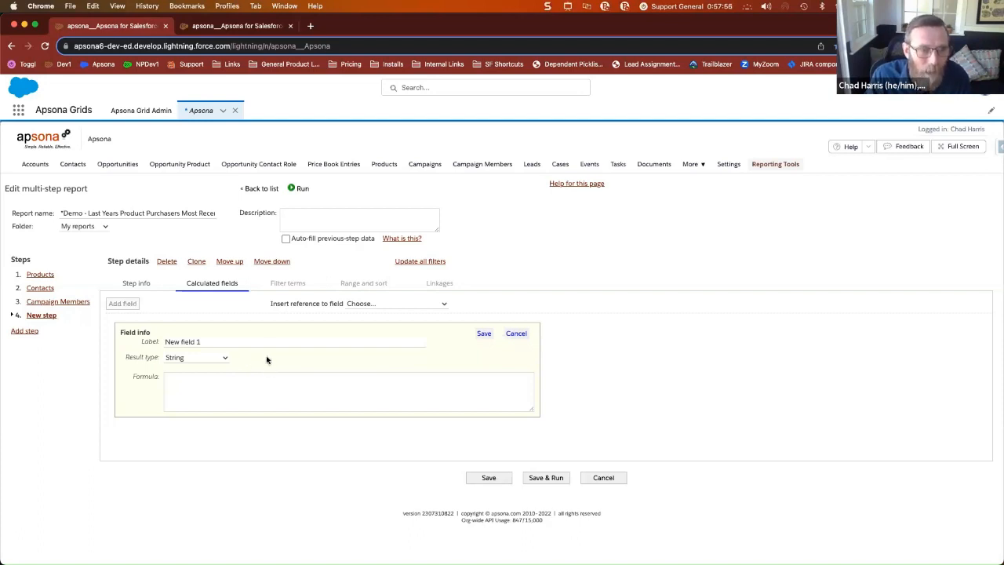
left_click(369, 305)
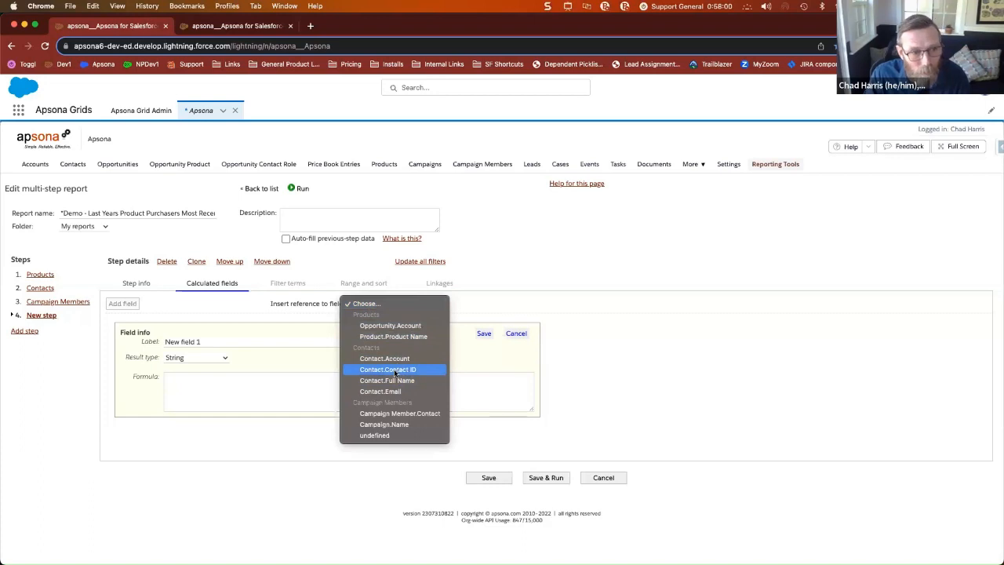
left_click(400, 326)
left_click(277, 382)
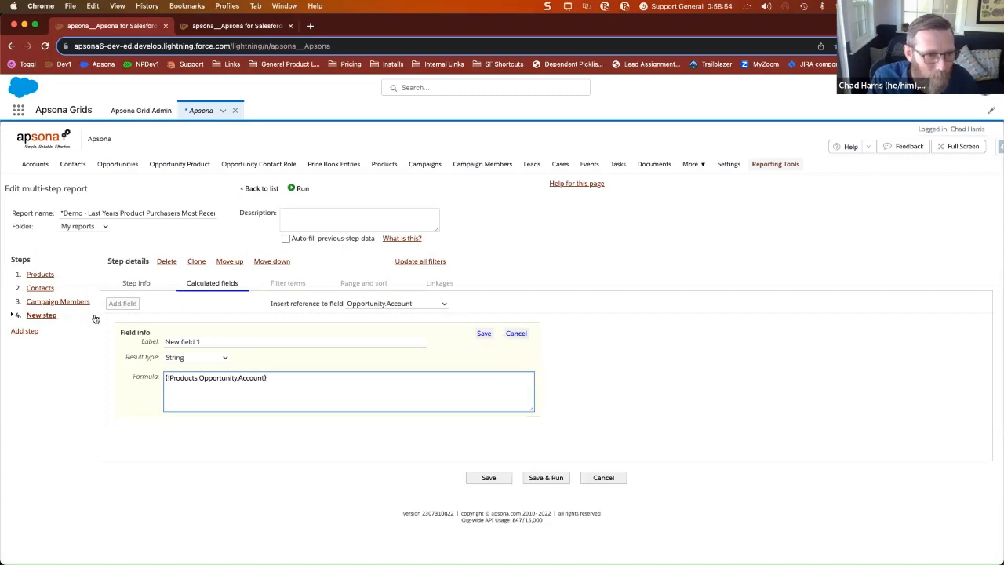
- Review the calculation step's info and field references, and compare them with the calculated column in the Contact report tab
left_click(137, 283)
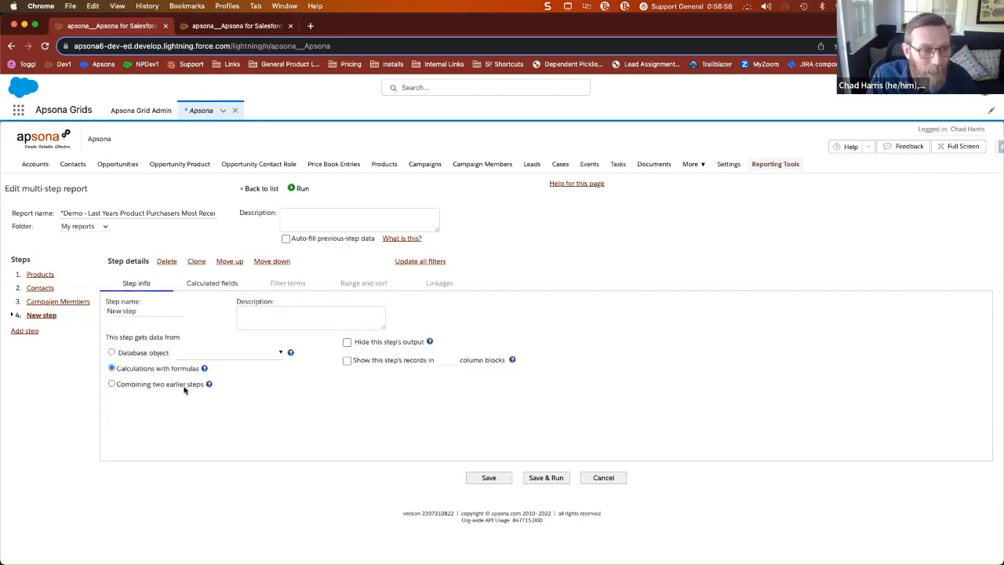
left_click(213, 285)
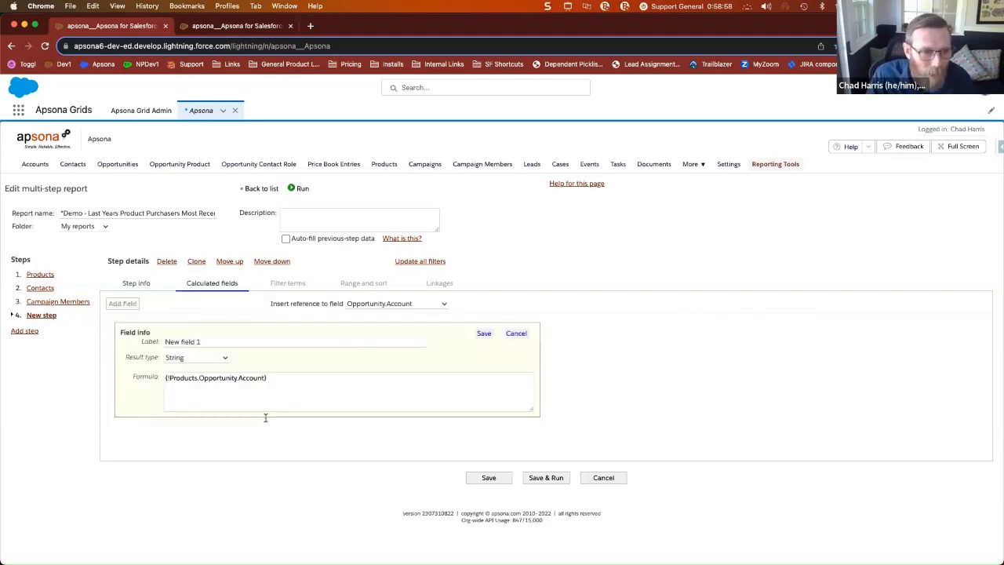
left_click(415, 305)
left_click(417, 304)
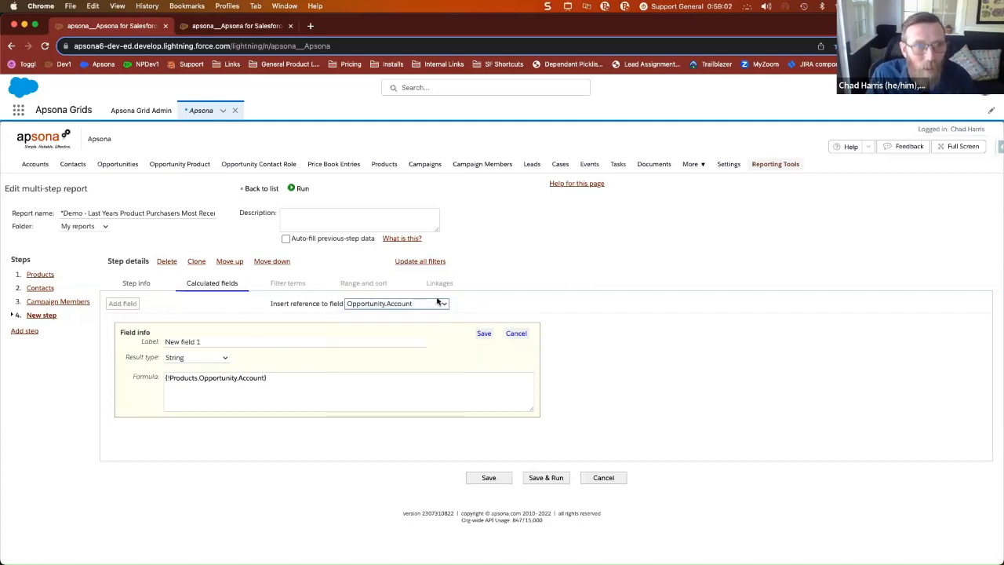
left_click(236, 26)
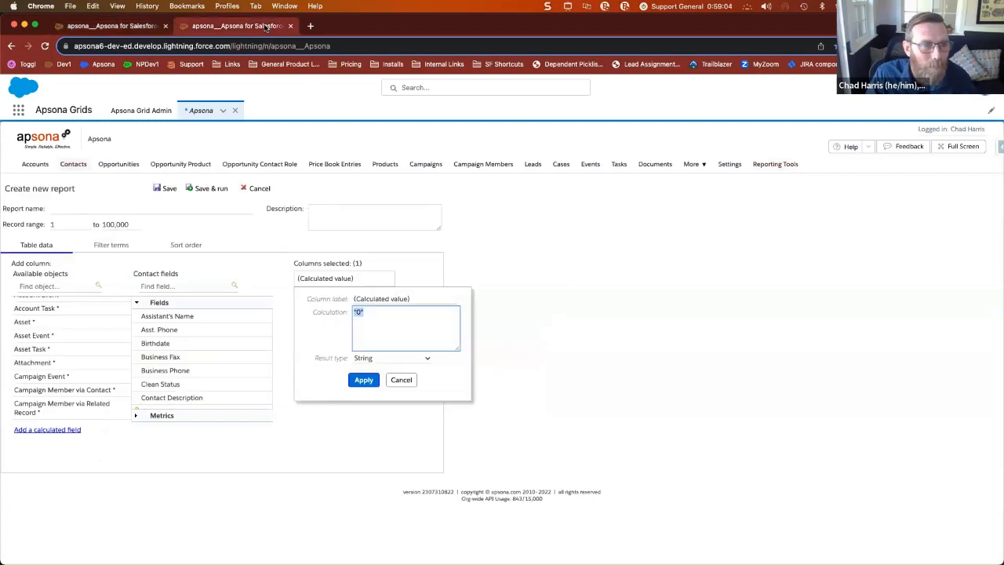
key("ctrl+Right")
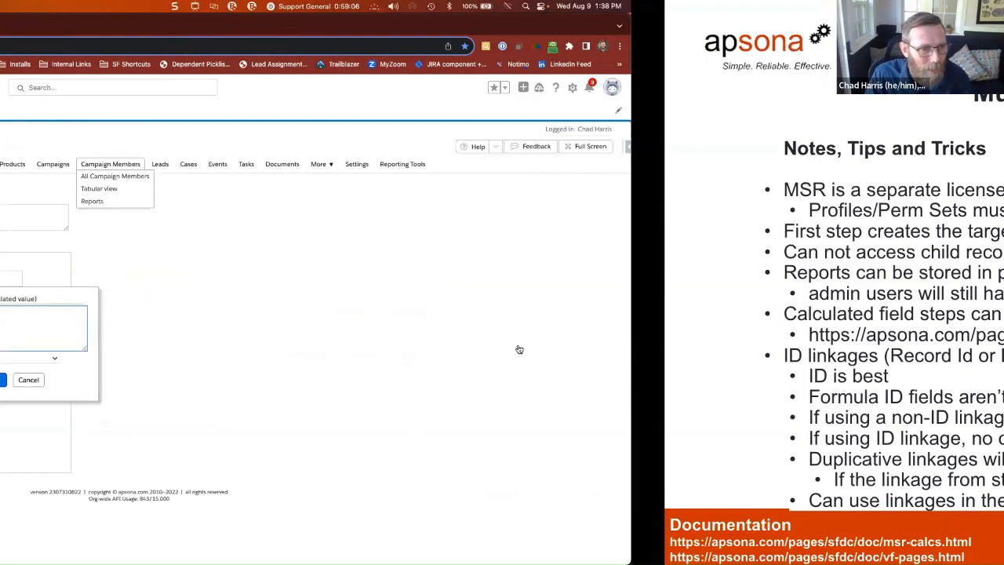
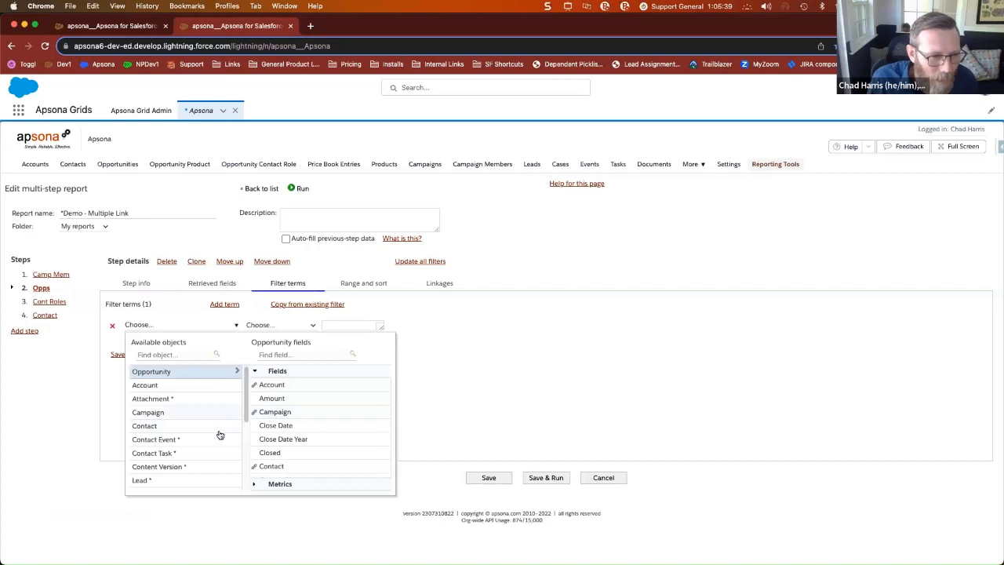
- Set the Opps step's filter term to the Contact Email field of Opportunity Contact Role and view its record matching options
scroll(212, 427, "down", 5)
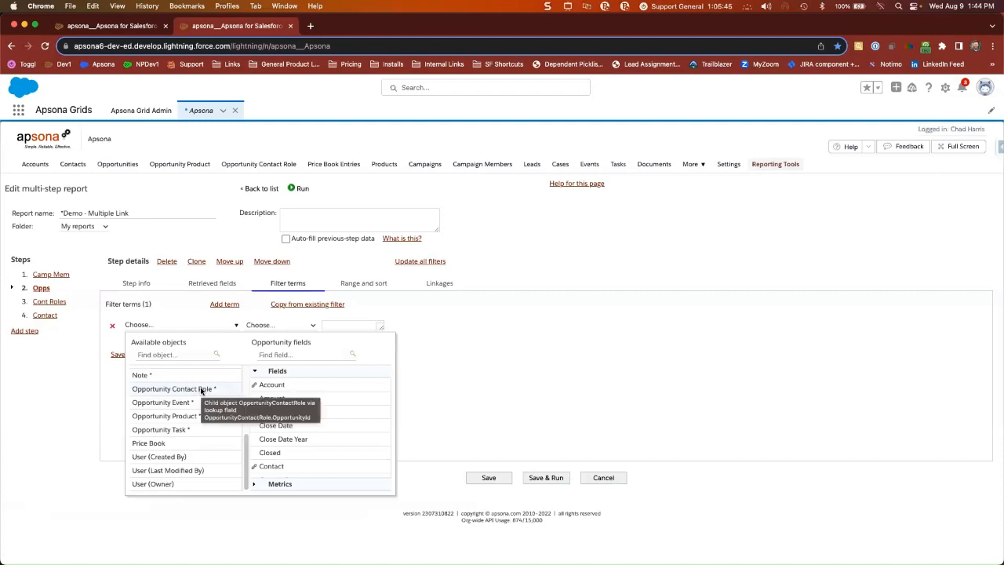
left_click(200, 389)
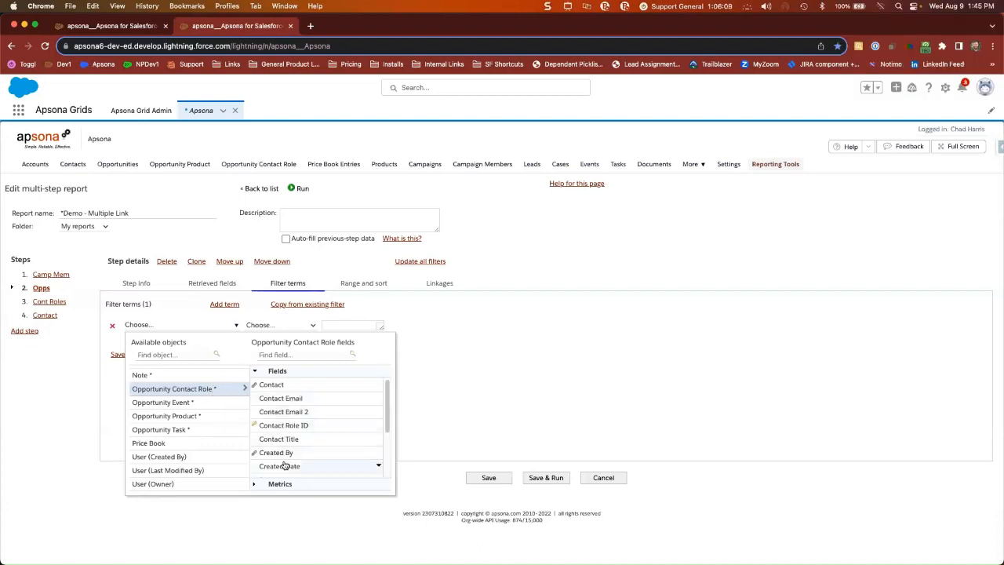
left_click(291, 402)
left_click(461, 328)
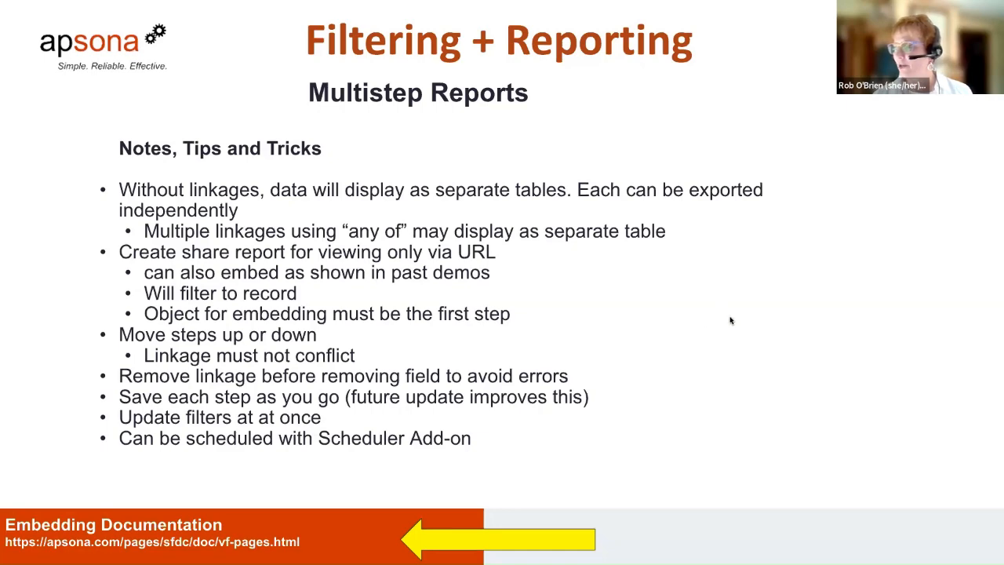
- Go back to the multi-step report and try to open its Camp Mem step
key("ctrl+Left")
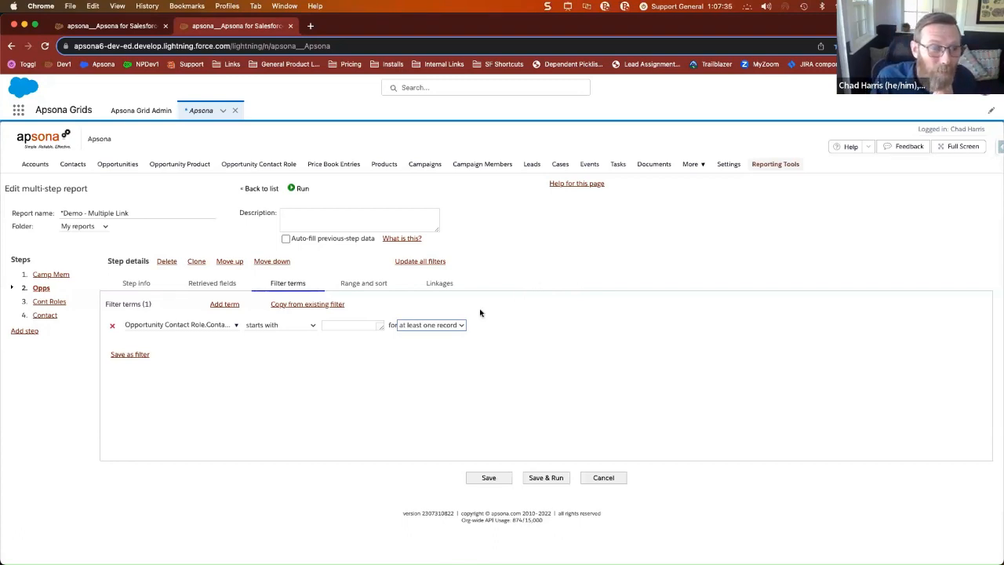
left_click(51, 277)
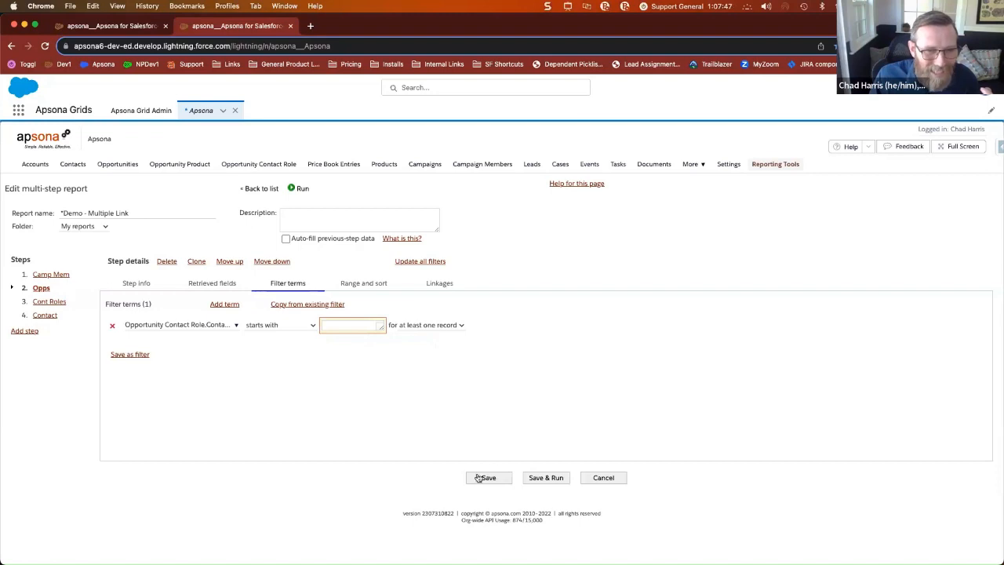
- Remove the Opportunity Contact Role filter term from the Opps step and review that step's range and sort options
left_click(113, 327)
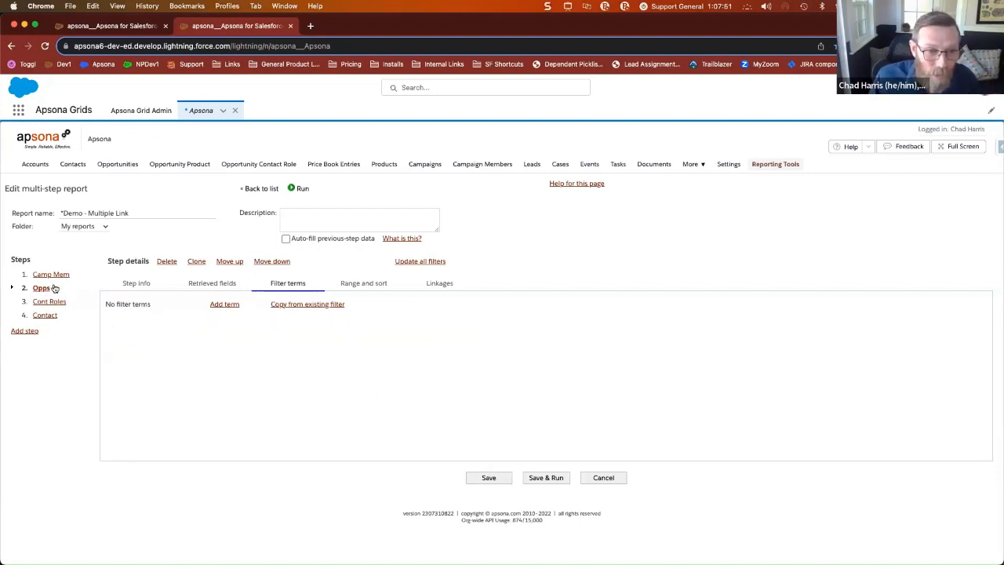
left_click(360, 286)
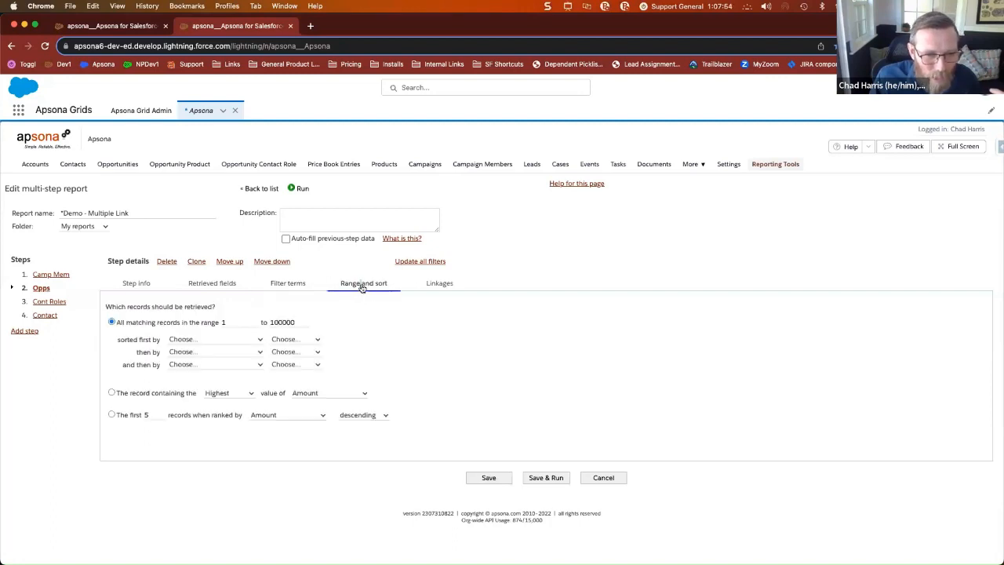
left_click(53, 302)
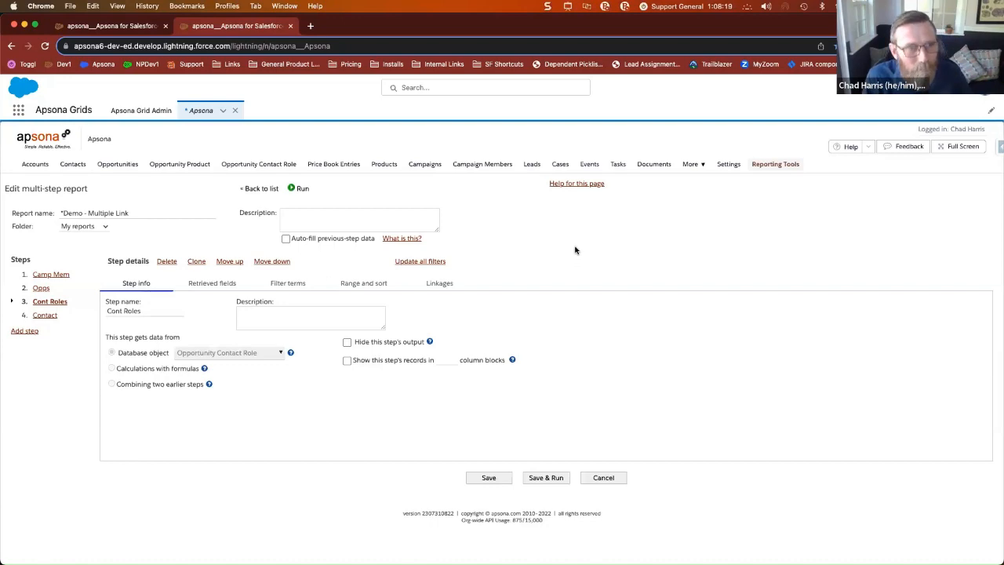
key("ctrl+Right")
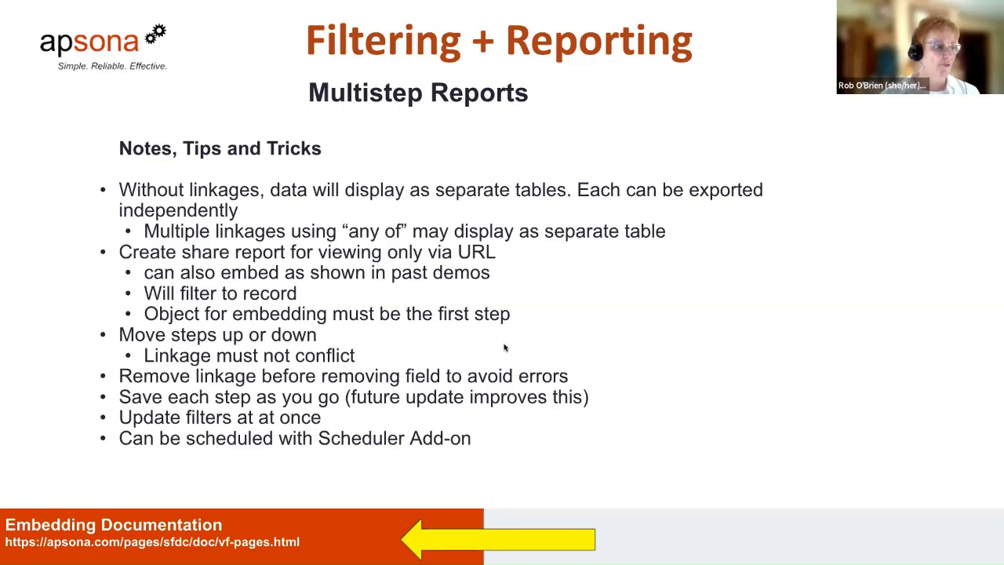
key("ctrl+Left")
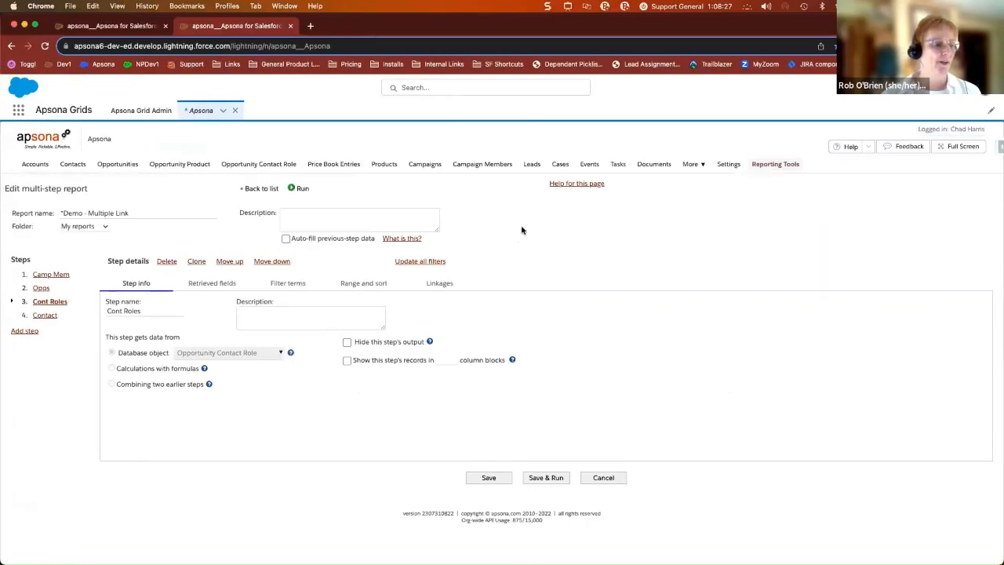
- Save and run the *Demo - Multiple Link report and review the temporary filter options for its steps
left_click(546, 478)
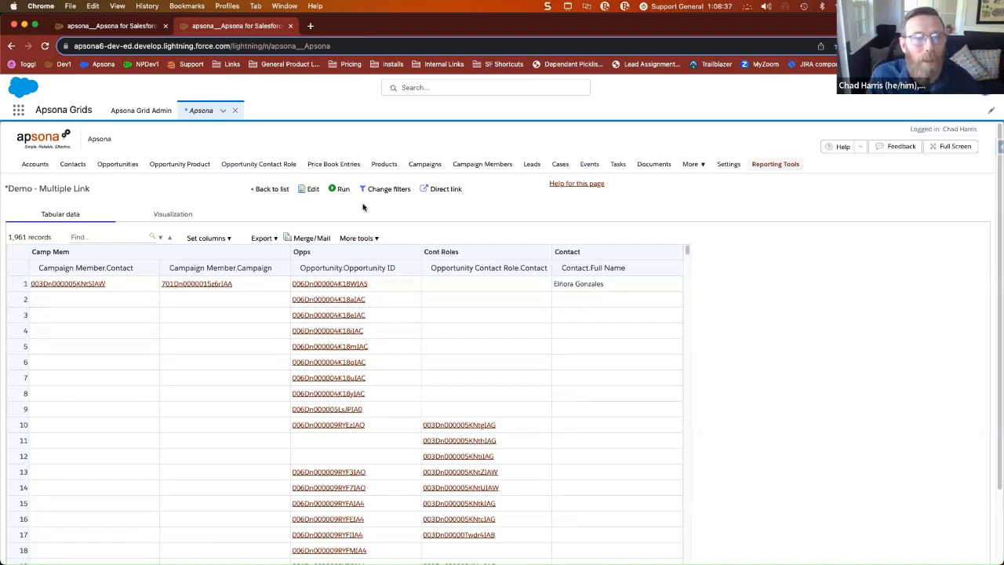
left_click(386, 189)
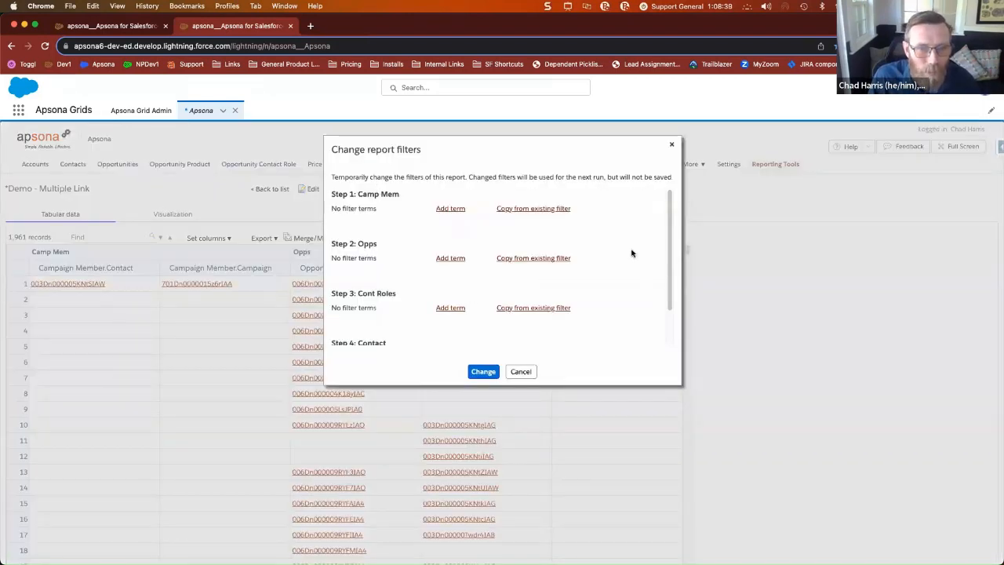
left_click_drag(670, 228, 664, 197)
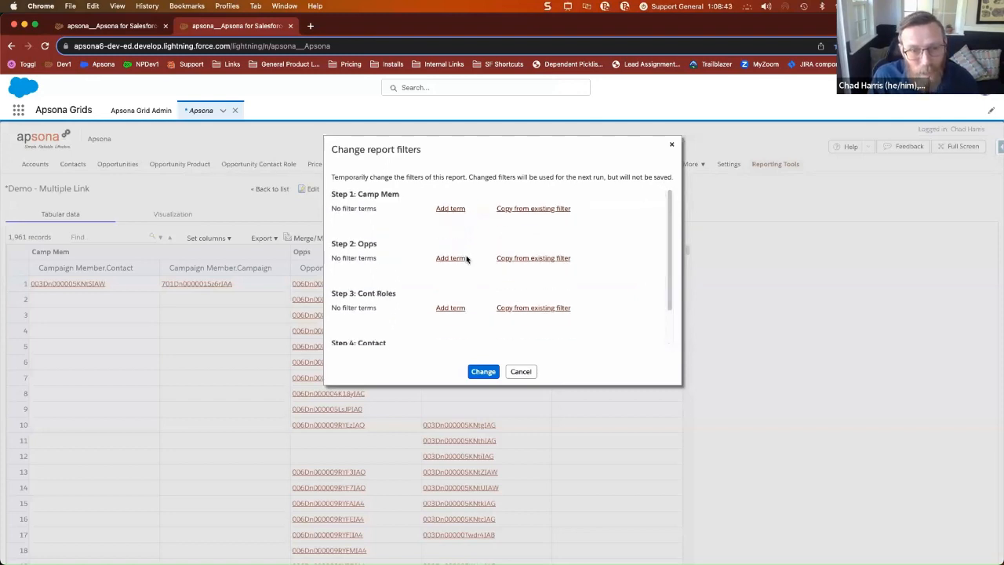
left_click(483, 372)
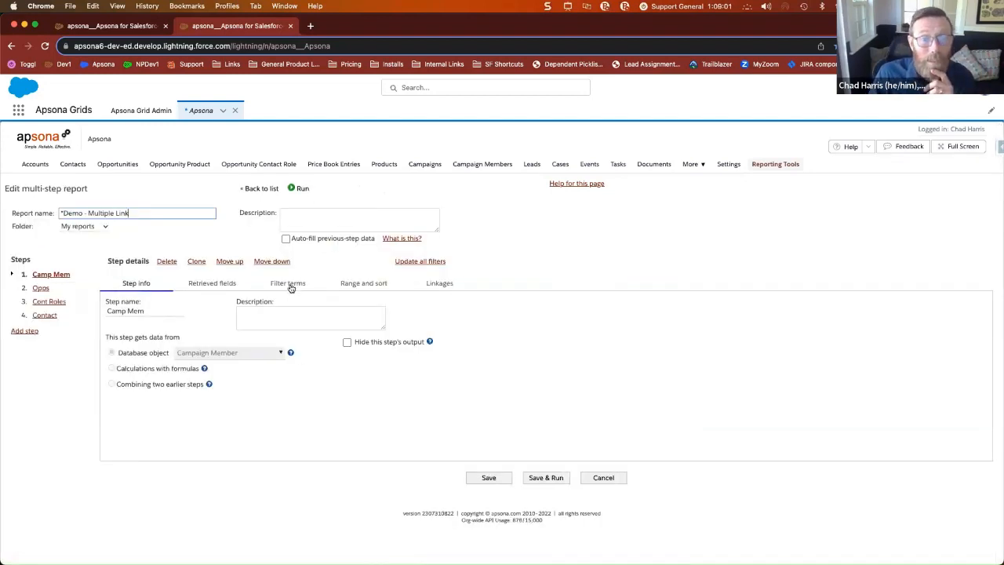
mouse_move(429, 342)
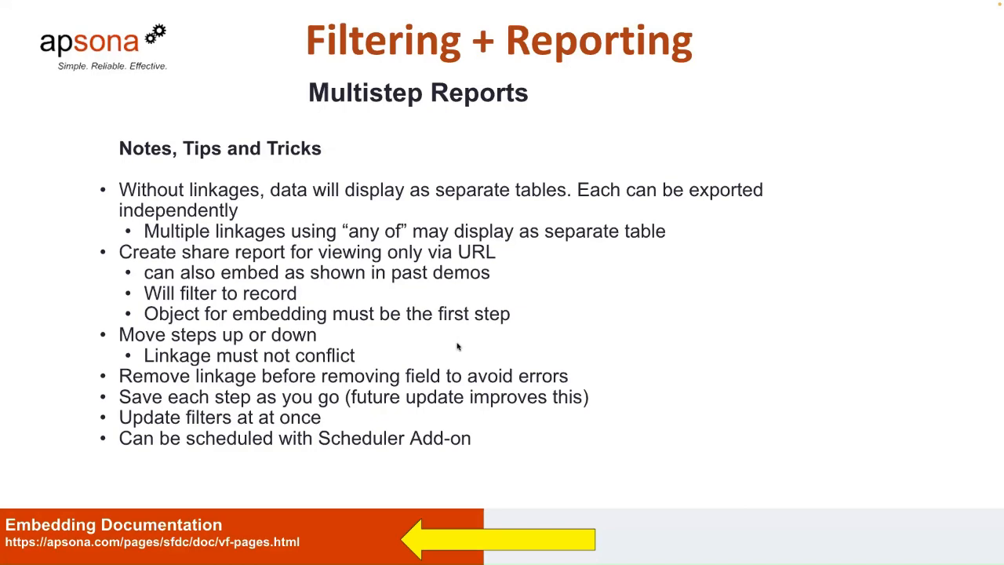
key("ctrl+Left")
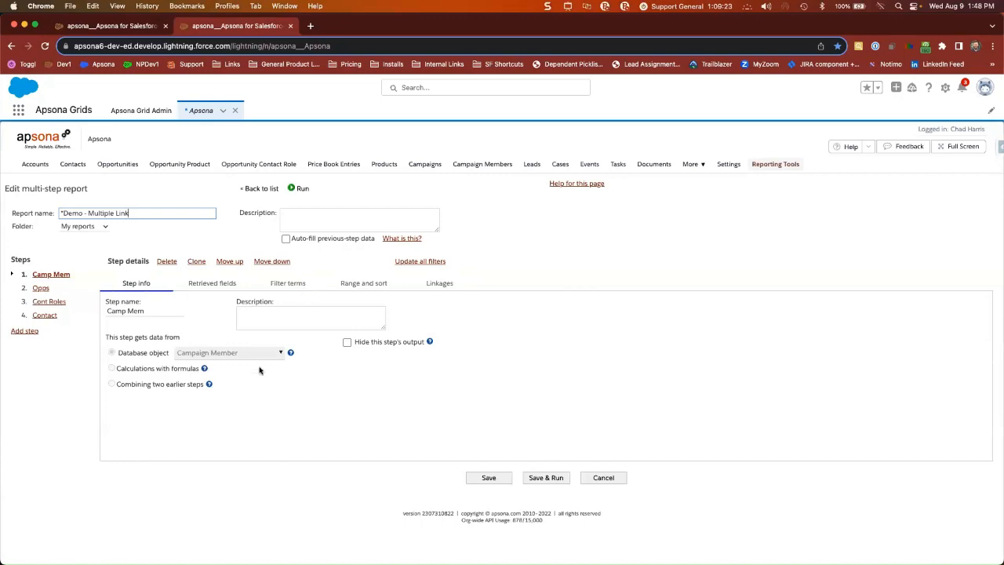
- Run the report and try a temporary Camp Mem filter term on Campaign Member Created Date, date only, with the in range operator
left_click(542, 478)
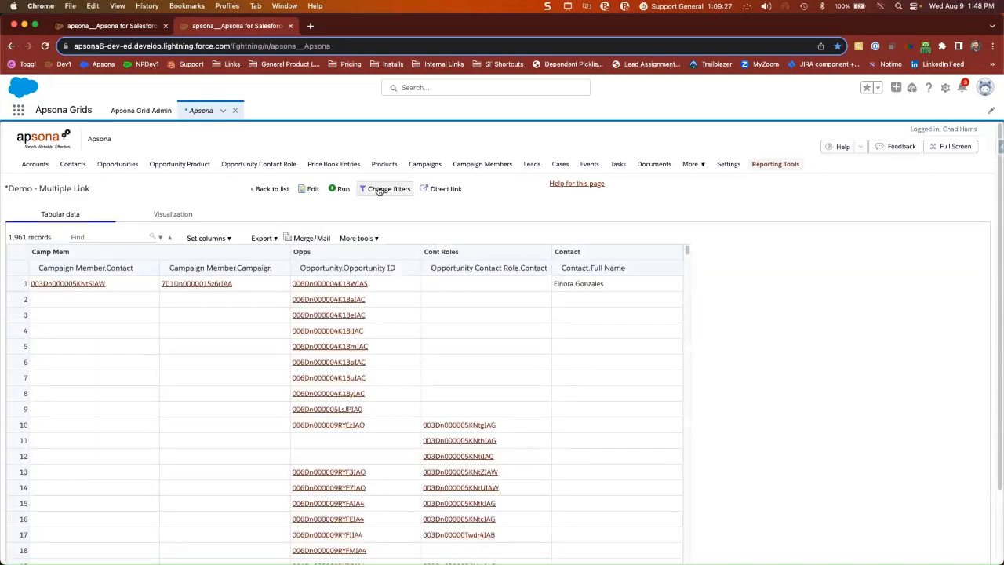
left_click(379, 190)
left_click(450, 209)
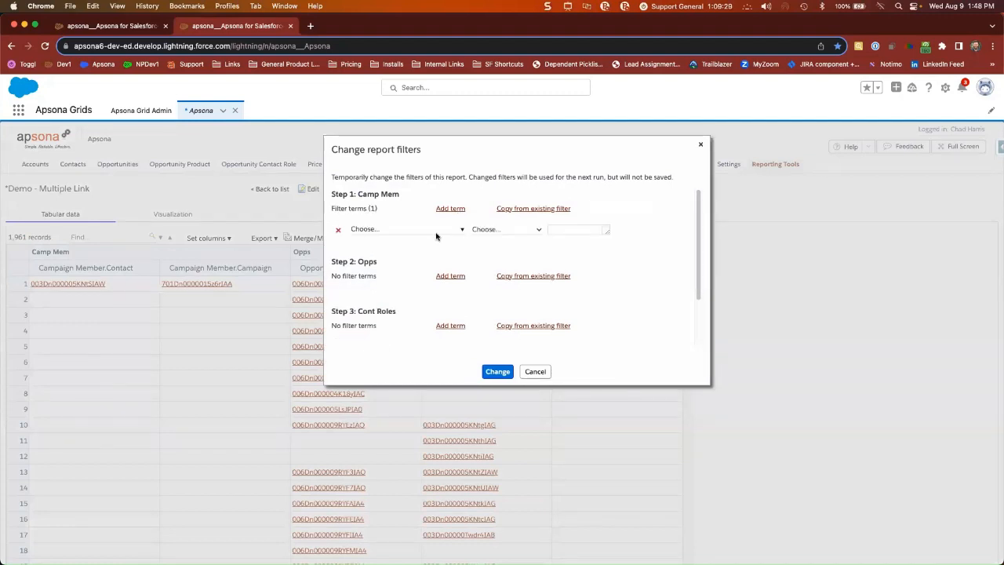
left_click(437, 230)
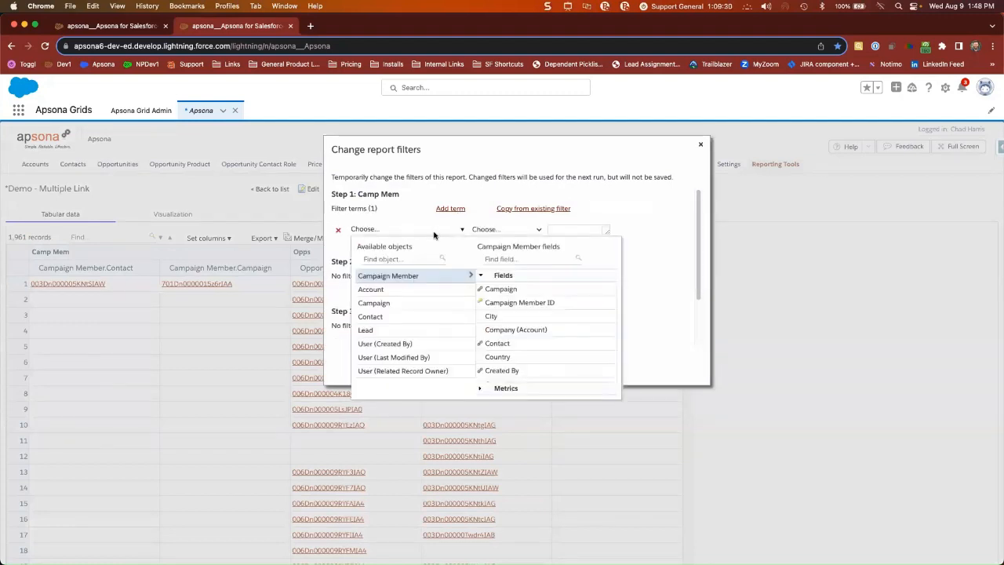
left_click(487, 260)
type("date")
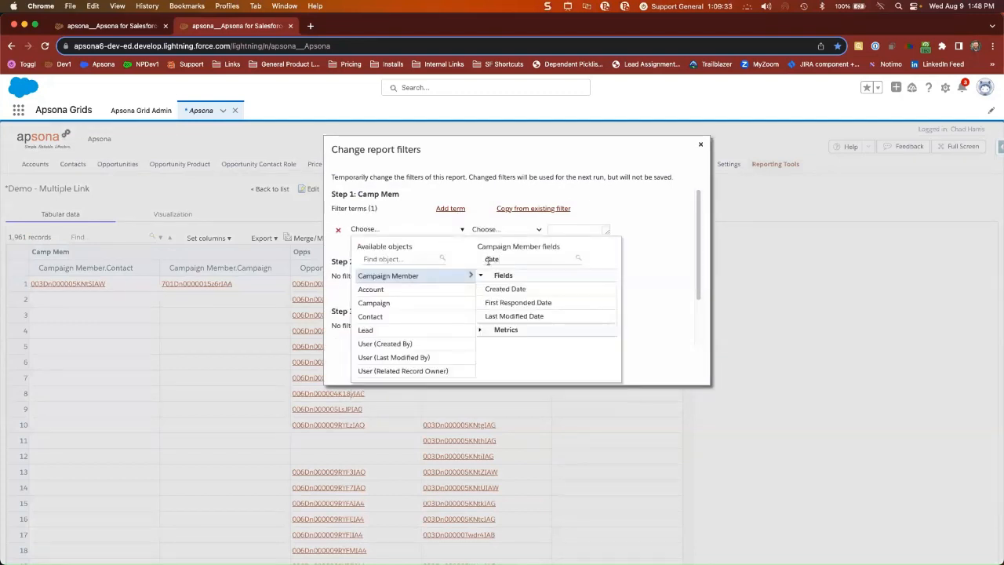
left_click(513, 289)
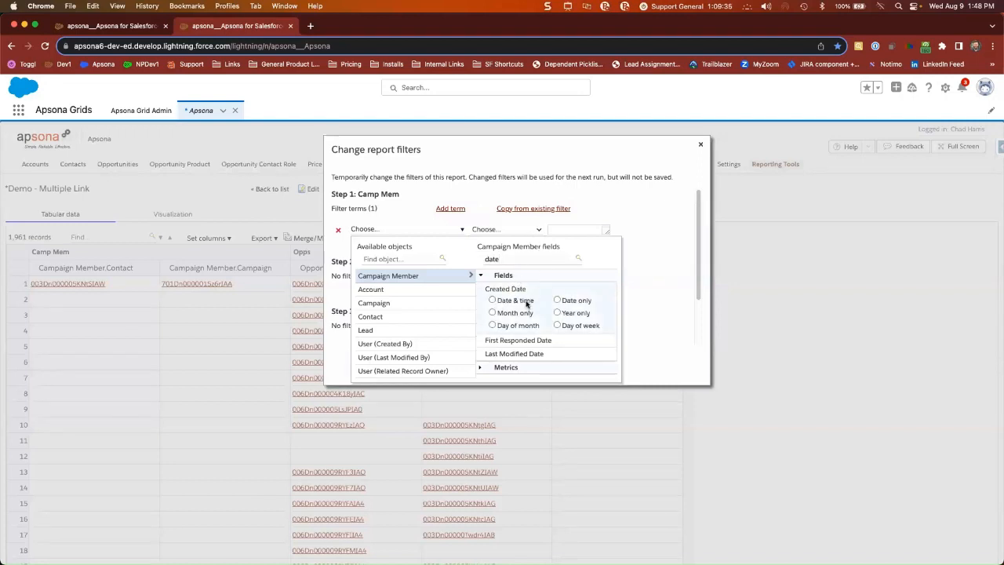
left_click(558, 300)
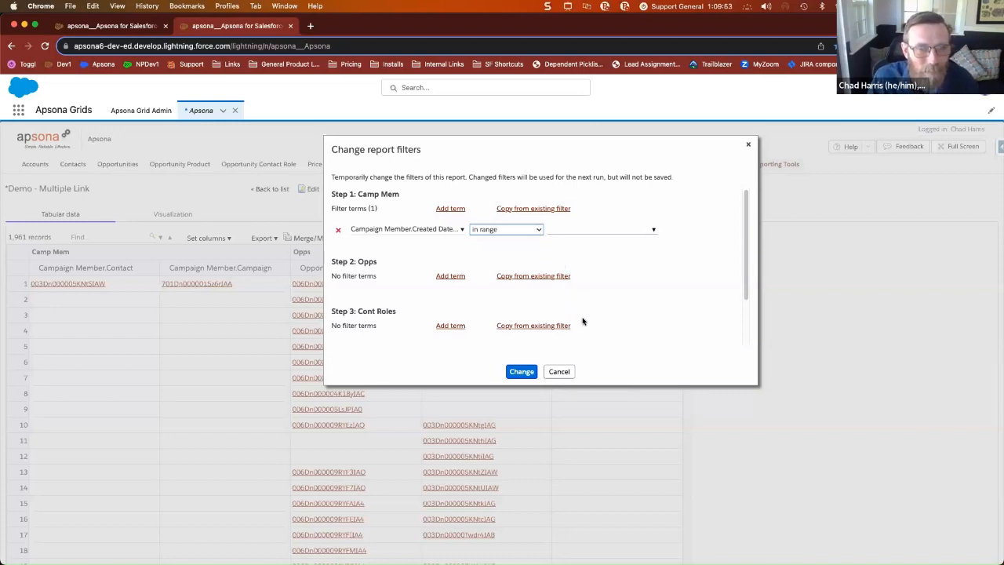
left_click(560, 373)
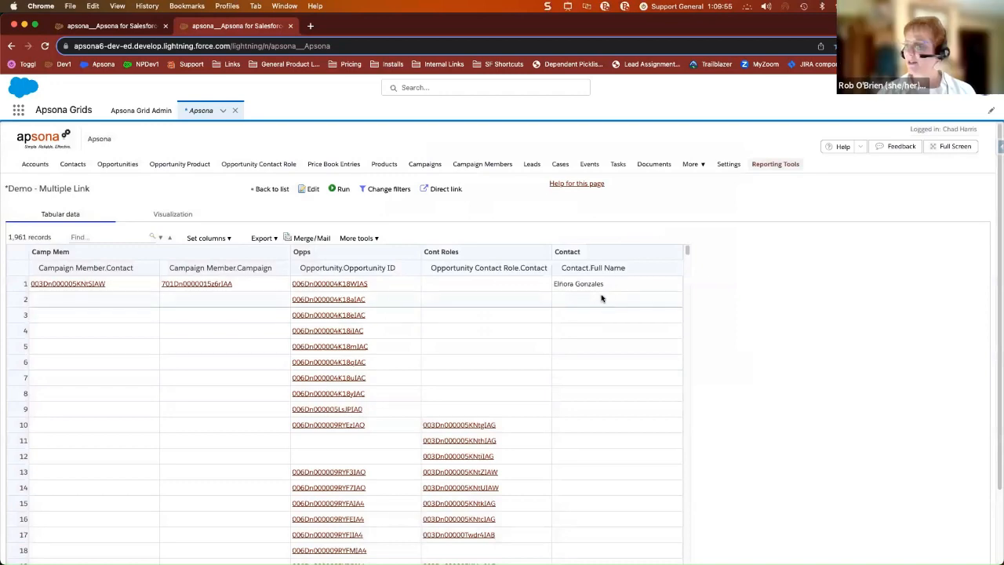
key("ctrl+Right")
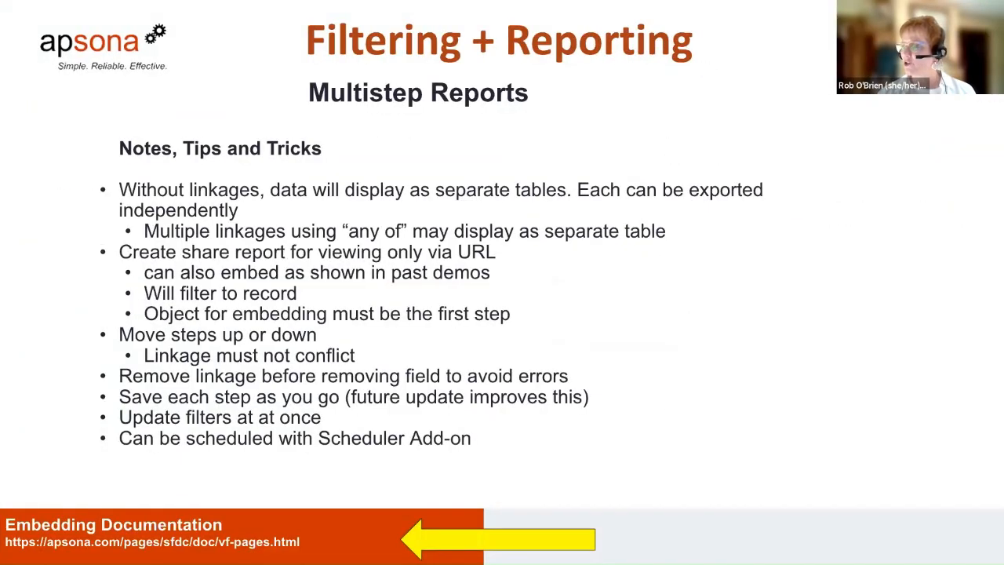
key("ctrl+Left")
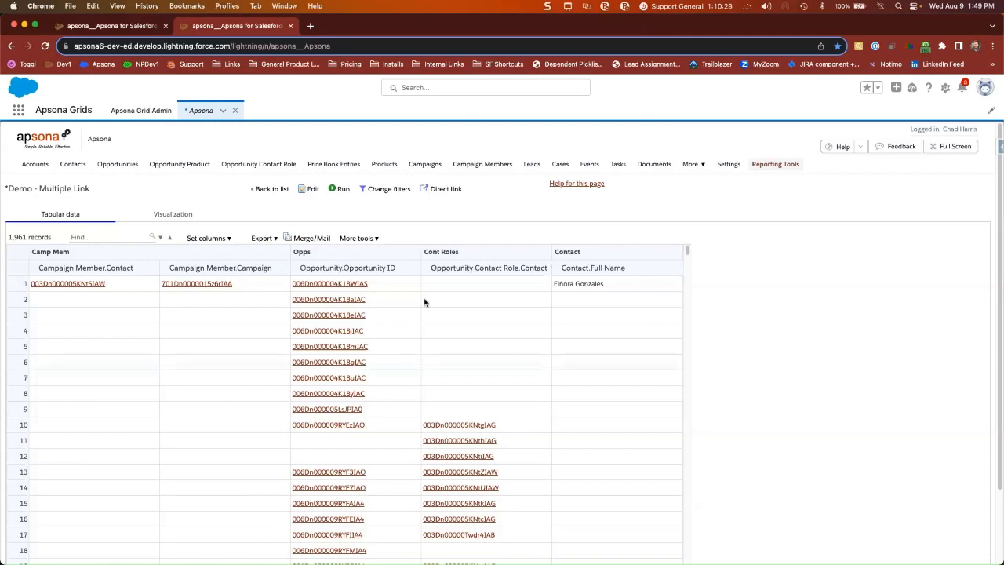
- Return to the multi-step report list and create a new report named Accounts
left_click(272, 190)
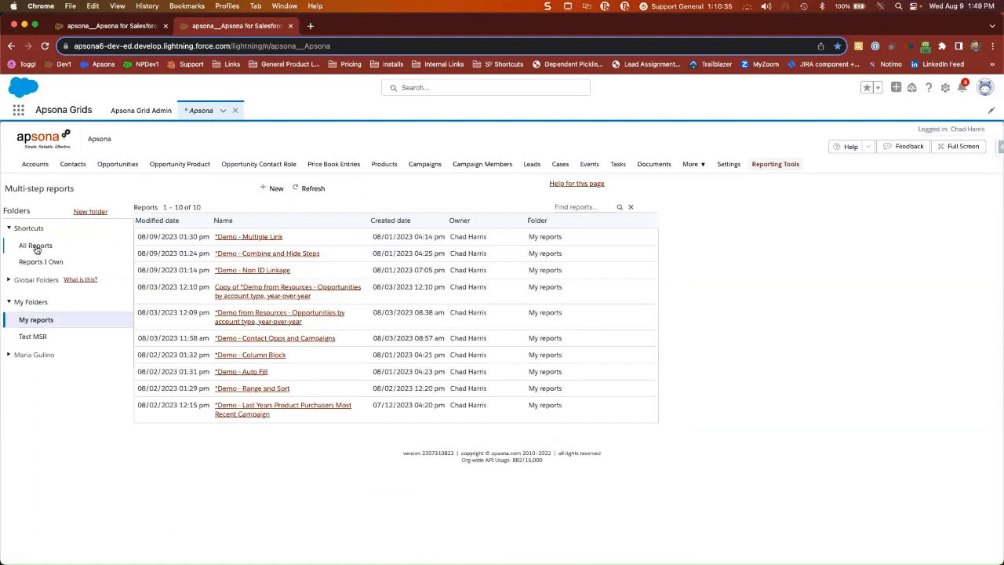
left_click(275, 190)
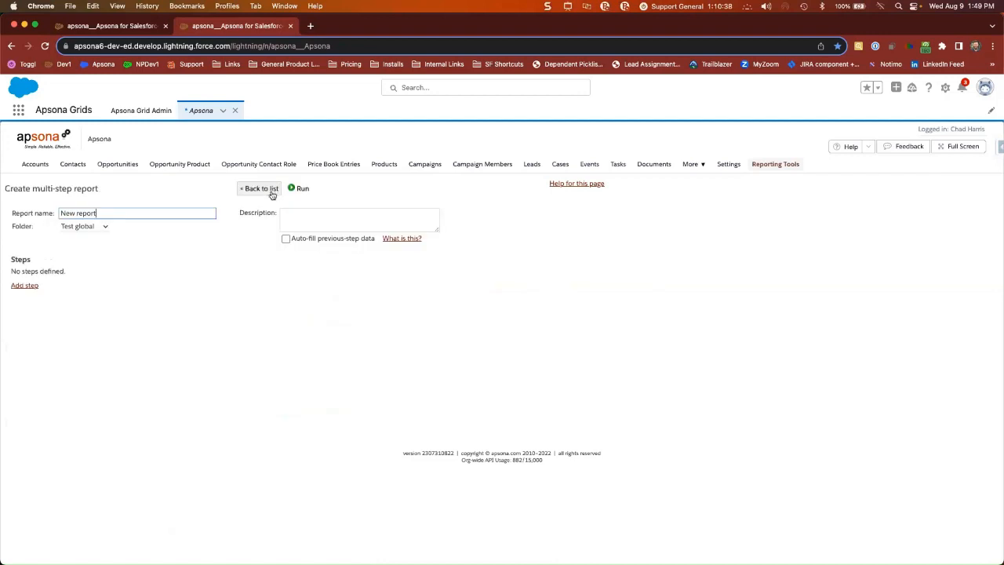
triple_click(81, 212)
type("Accounts")
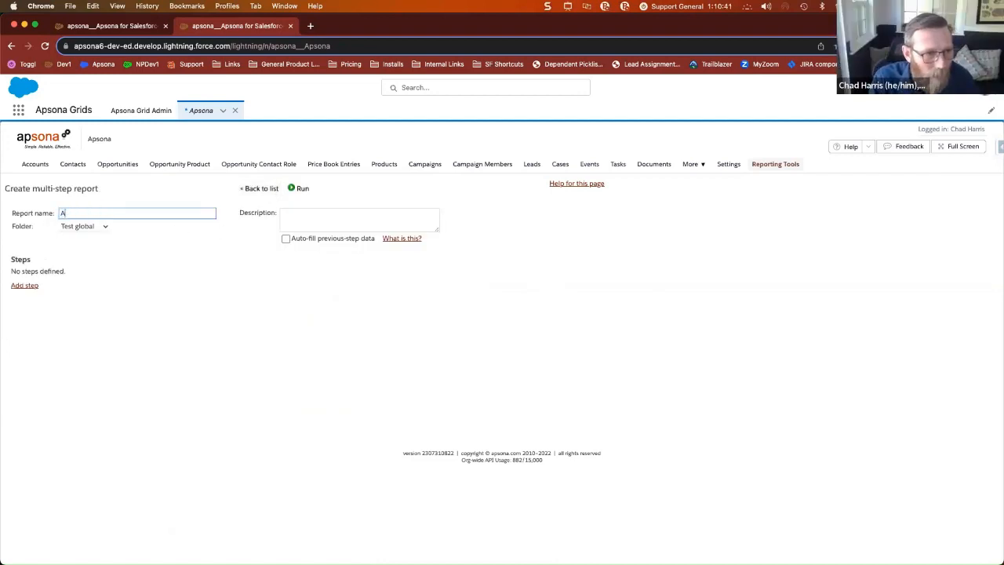
- Add a first step named Accounts that gets its data from the Account database object
left_click(26, 285)
type("Accounts")
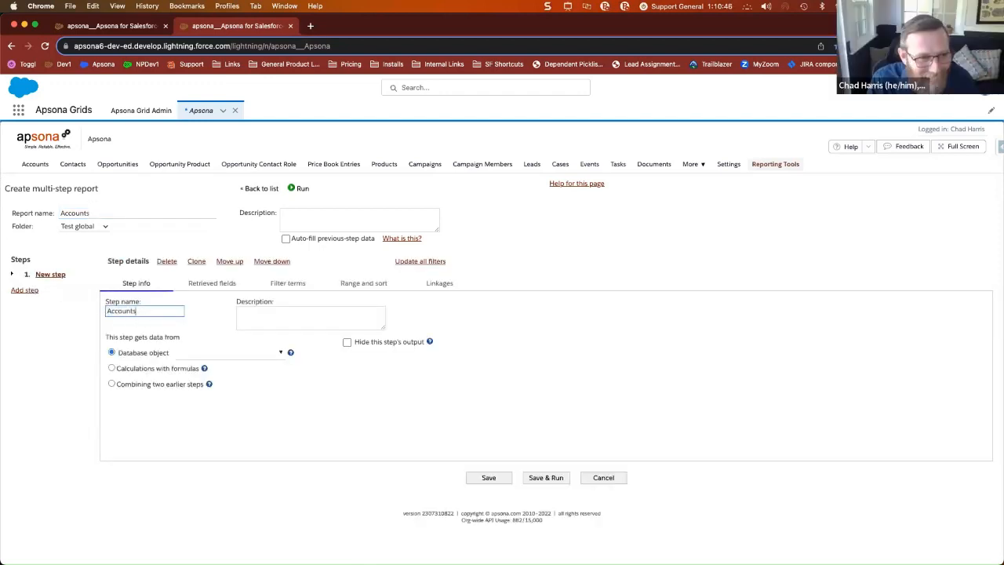
left_click(226, 355)
left_click(211, 385)
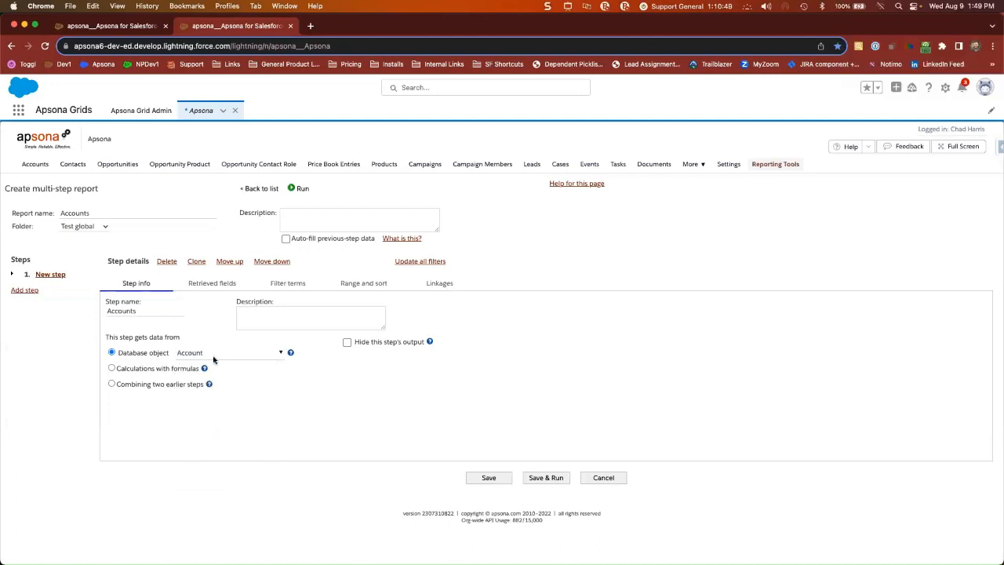
- Add Billing State/Province to the step's retrieved fields and add a blank filter term
left_click(226, 287)
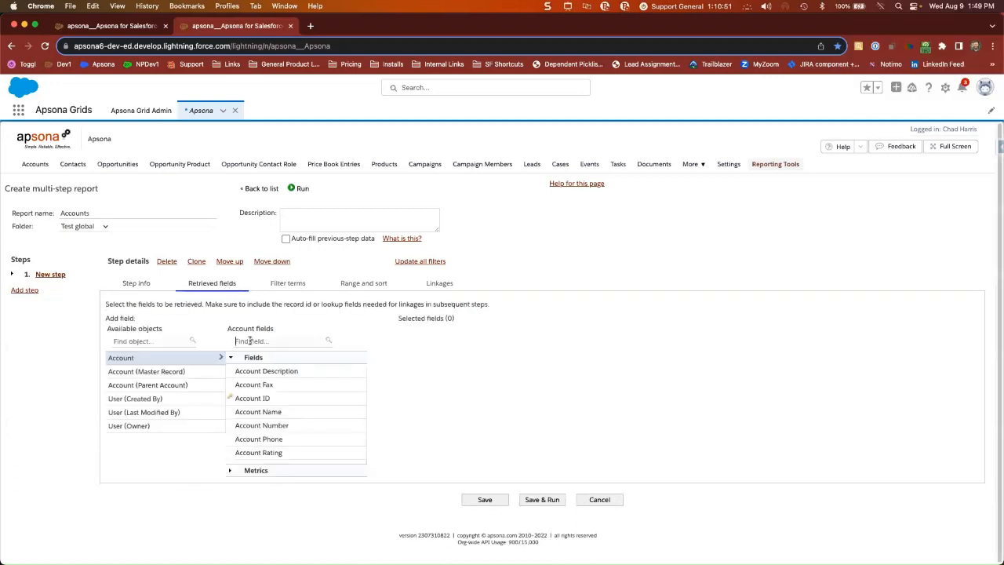
type("state")
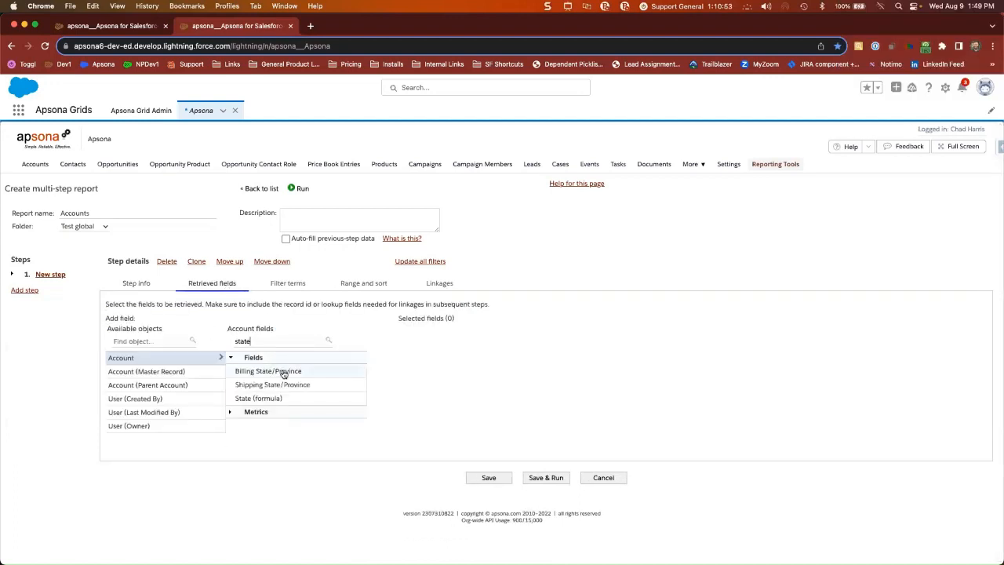
left_click(283, 373)
left_click(290, 288)
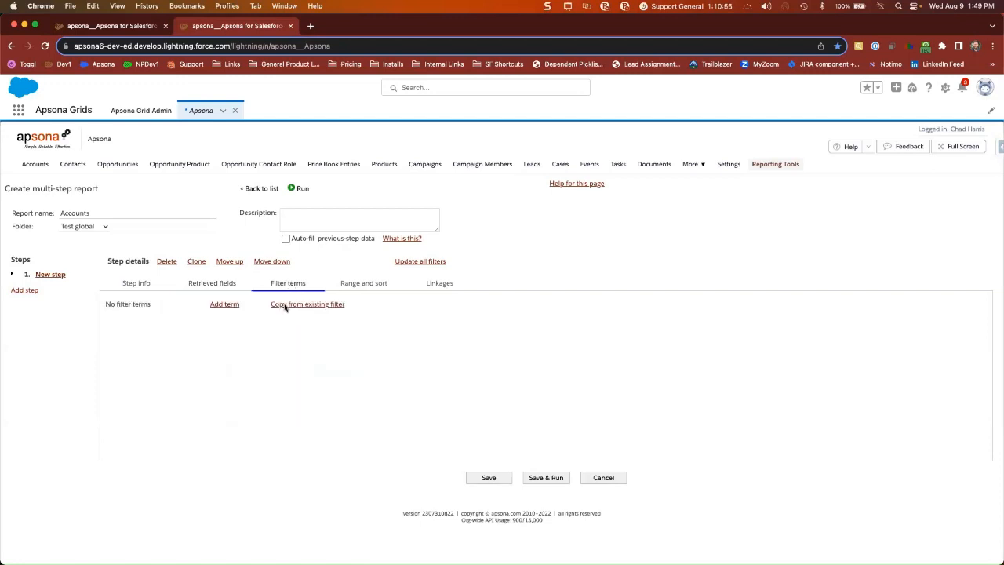
left_click(225, 305)
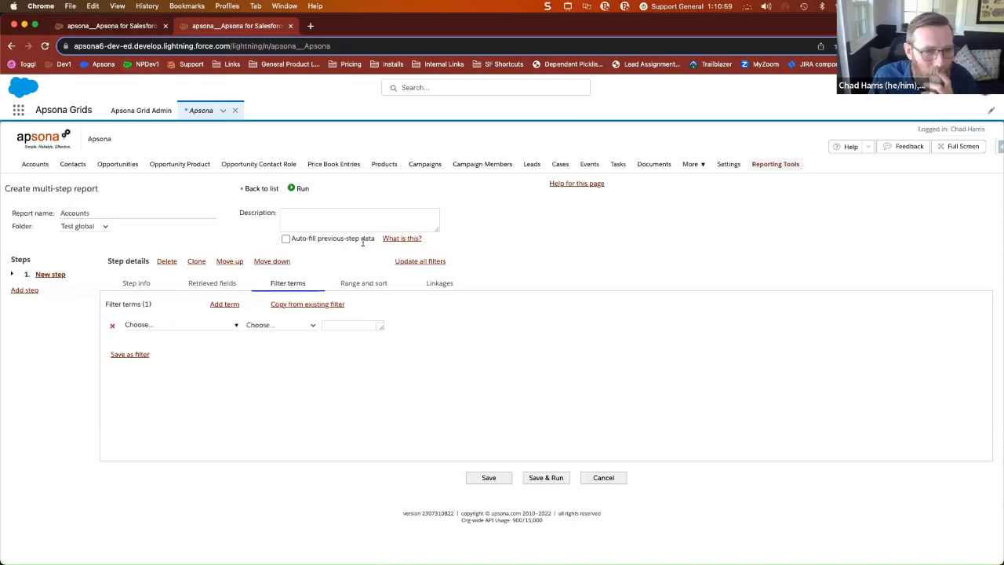
key("ctrl+Right")
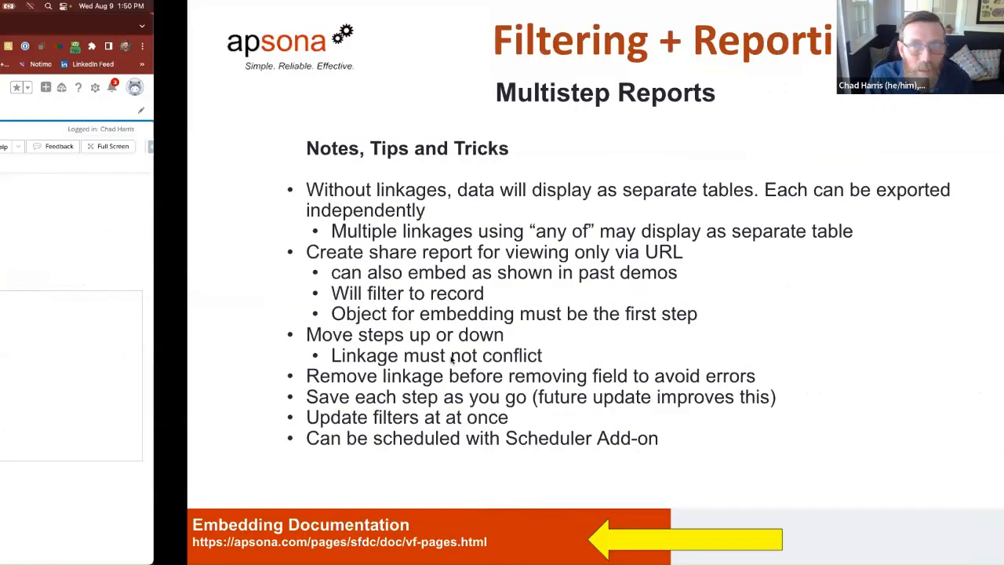
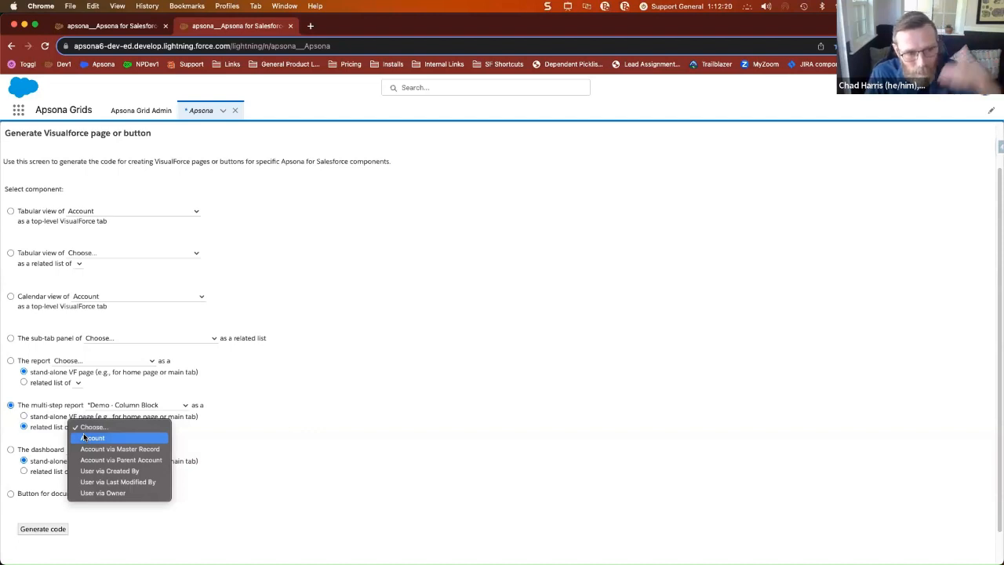
left_click(280, 451)
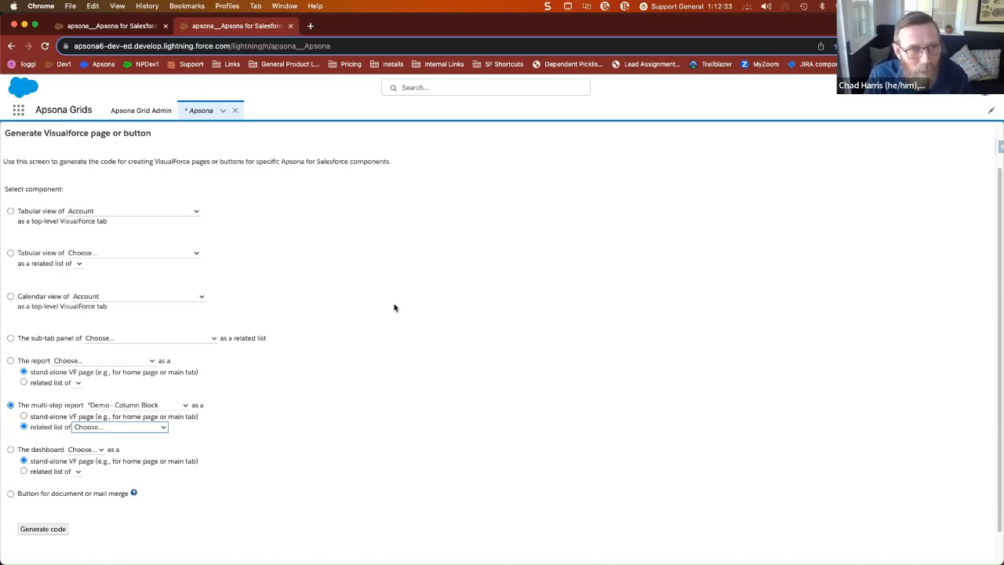
key("ctrl+Right")
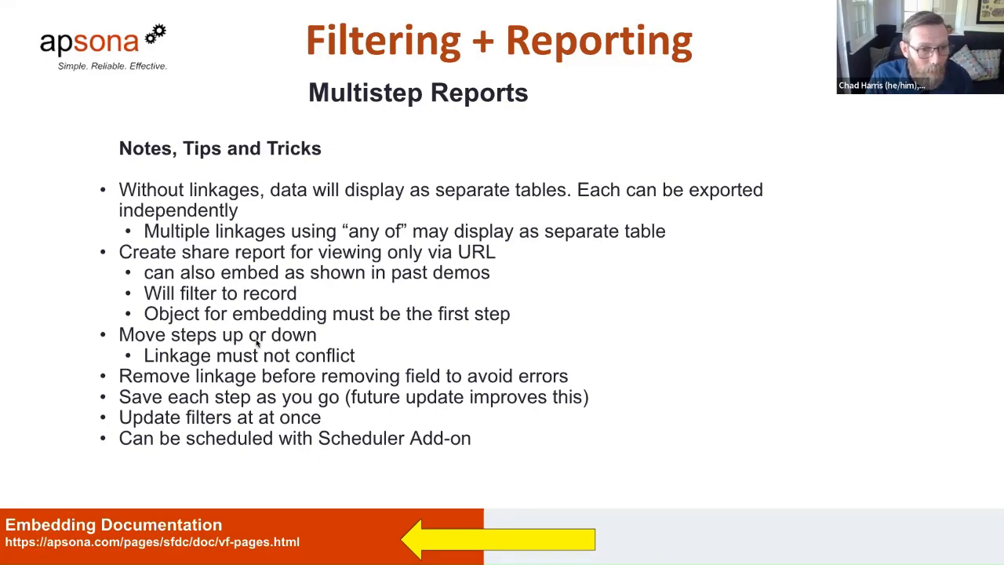
- Go back to the browser and switch to the tab with the *Demo - Last Years Product Purchasers report
key("ctrl+Left")
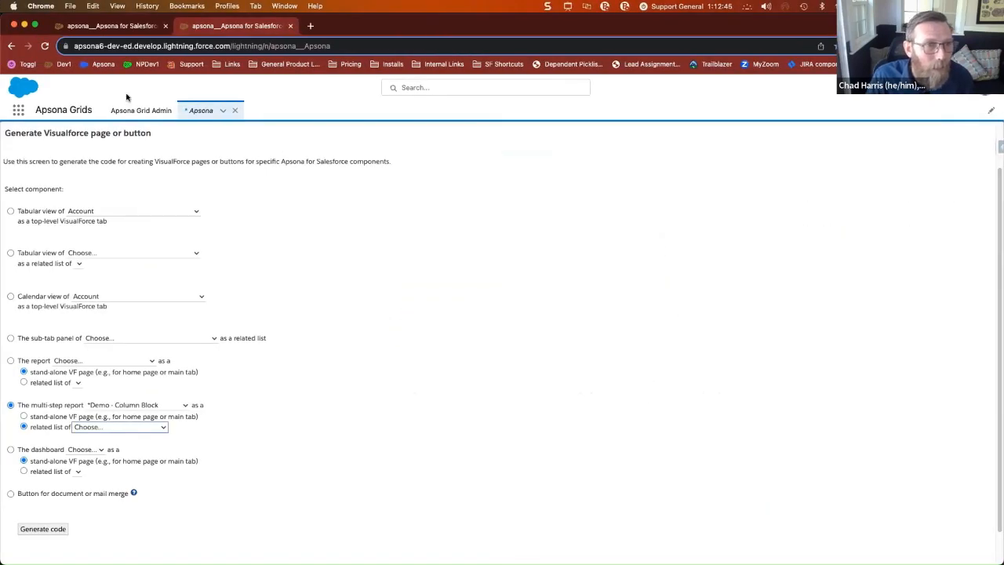
left_click(141, 30)
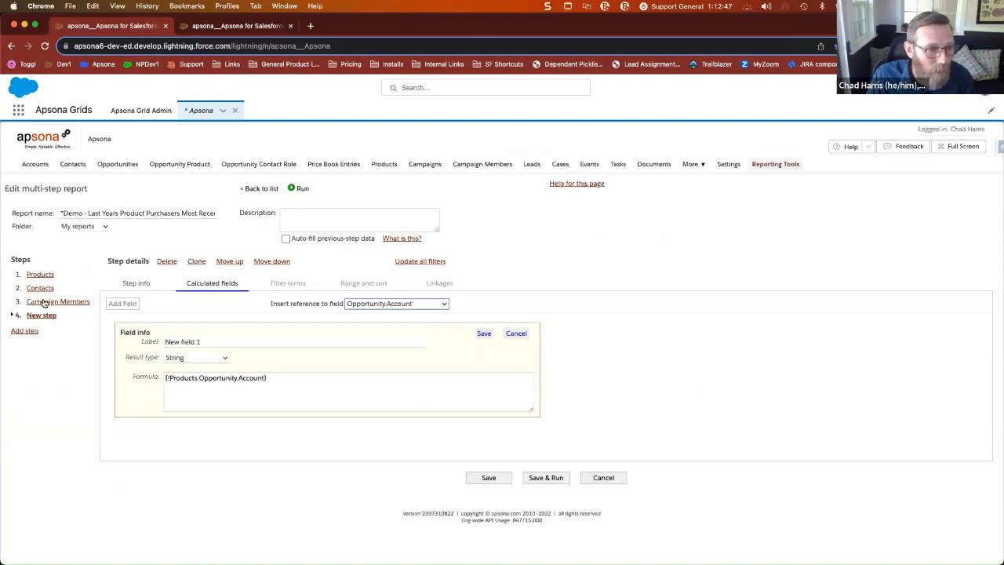
- Look at the Campaign Members and Contacts steps and display the linkages of the Contacts step
left_click(45, 303)
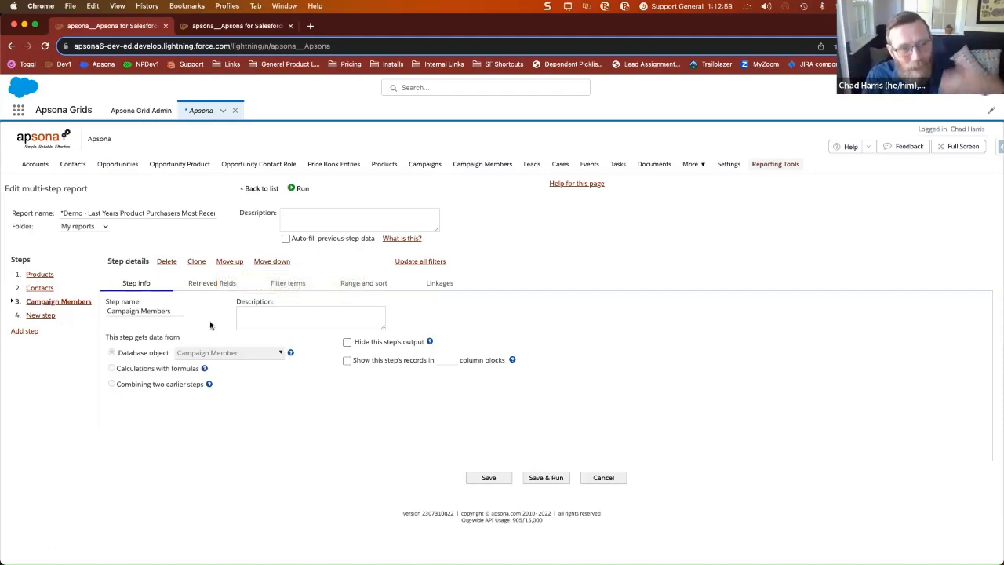
left_click(41, 289)
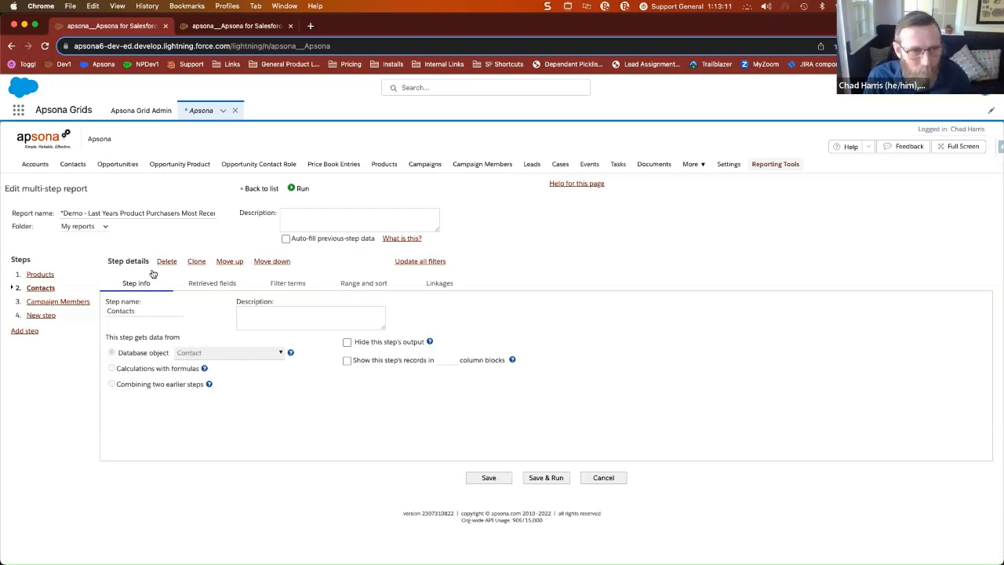
key("ctrl+Right")
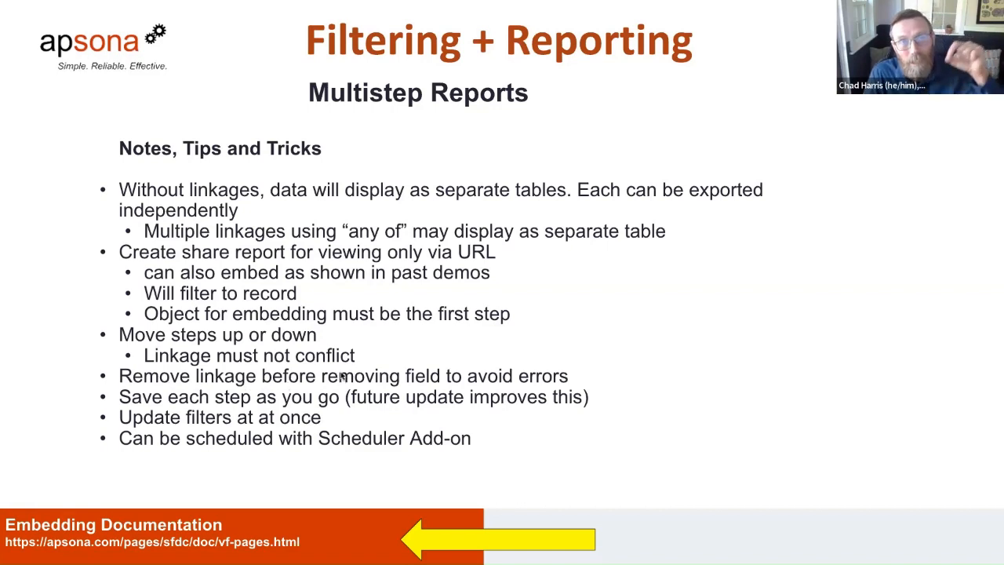
key("ctrl+Left")
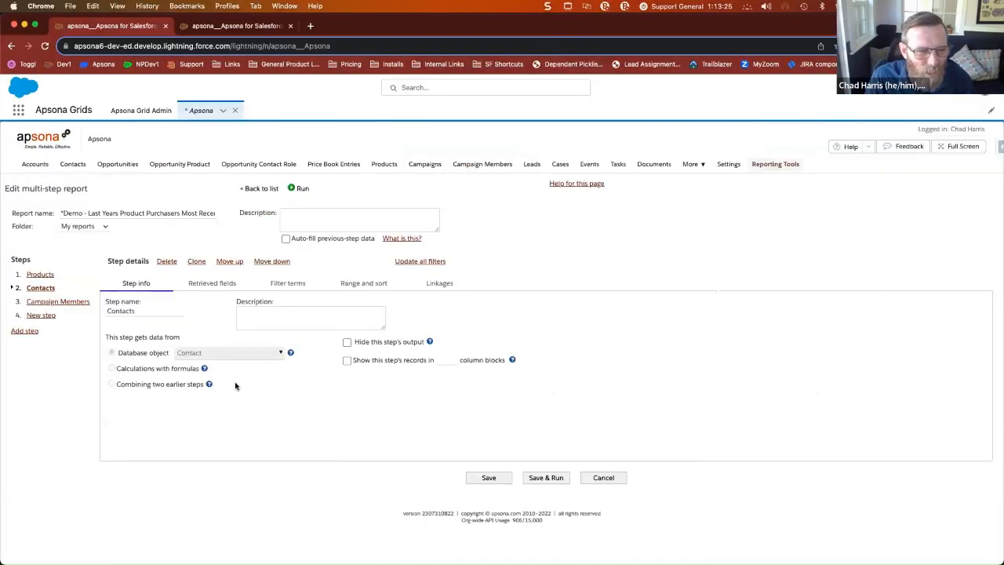
left_click(443, 285)
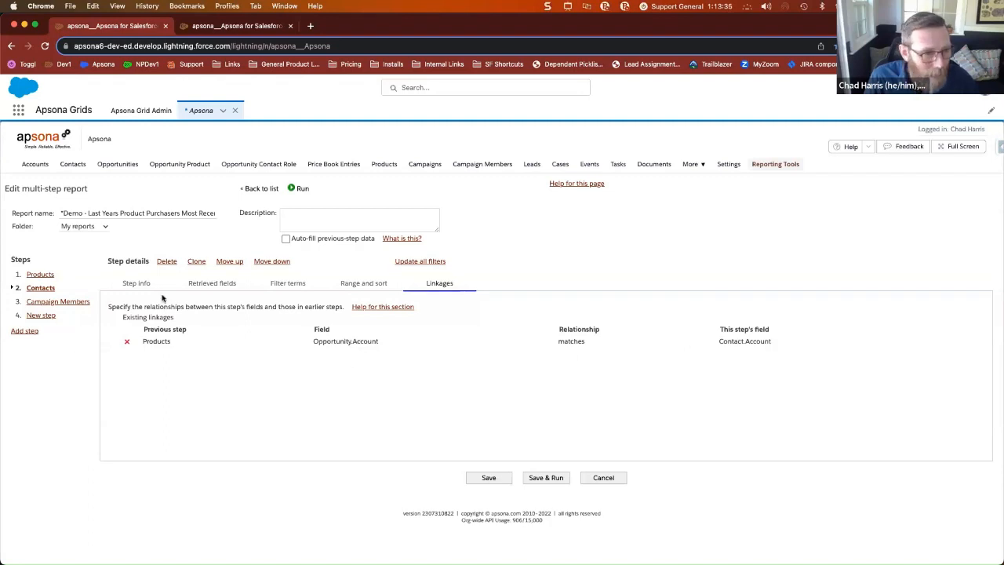
- Review the retrieved fields and linkages of the Products step
left_click(45, 275)
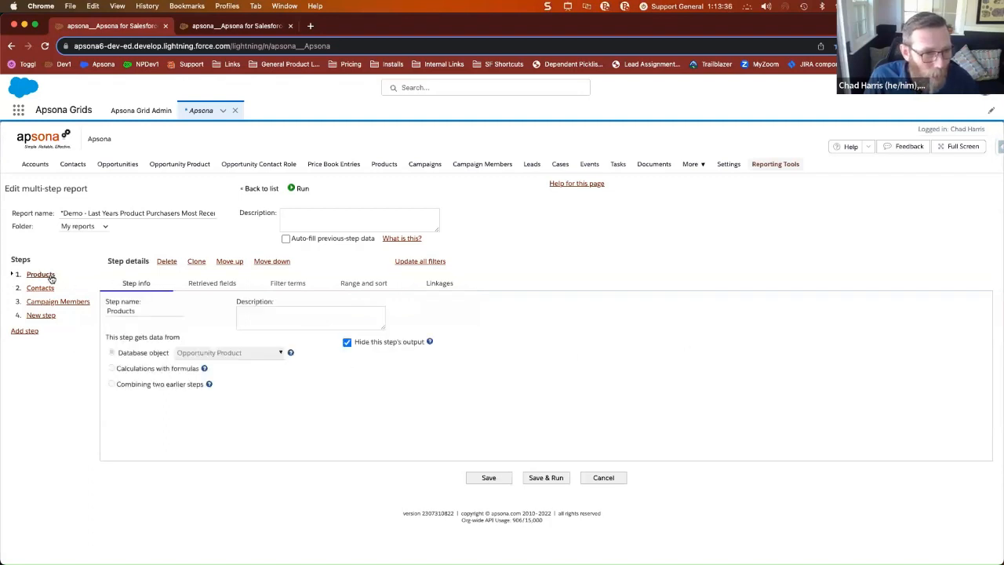
left_click(217, 285)
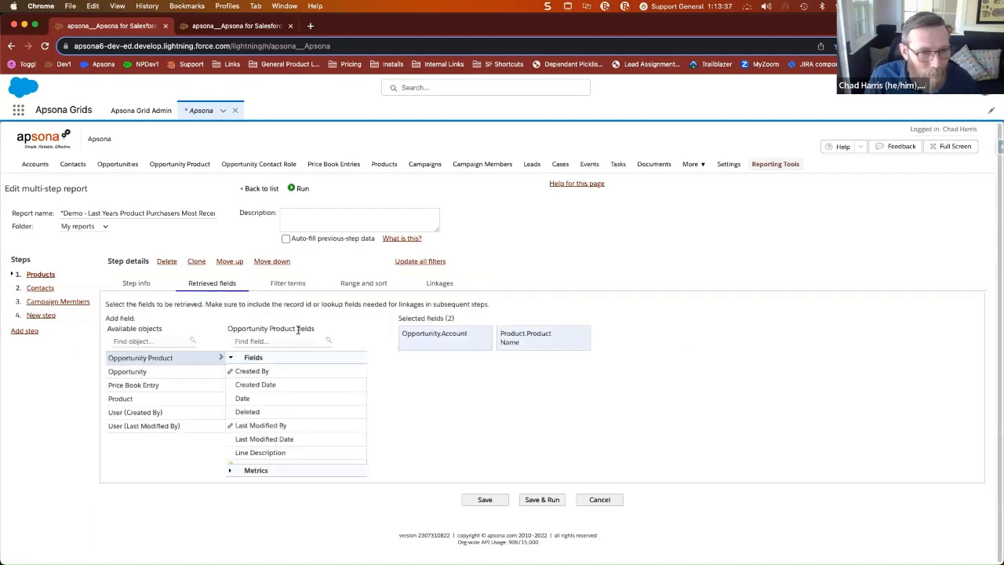
left_click(481, 335)
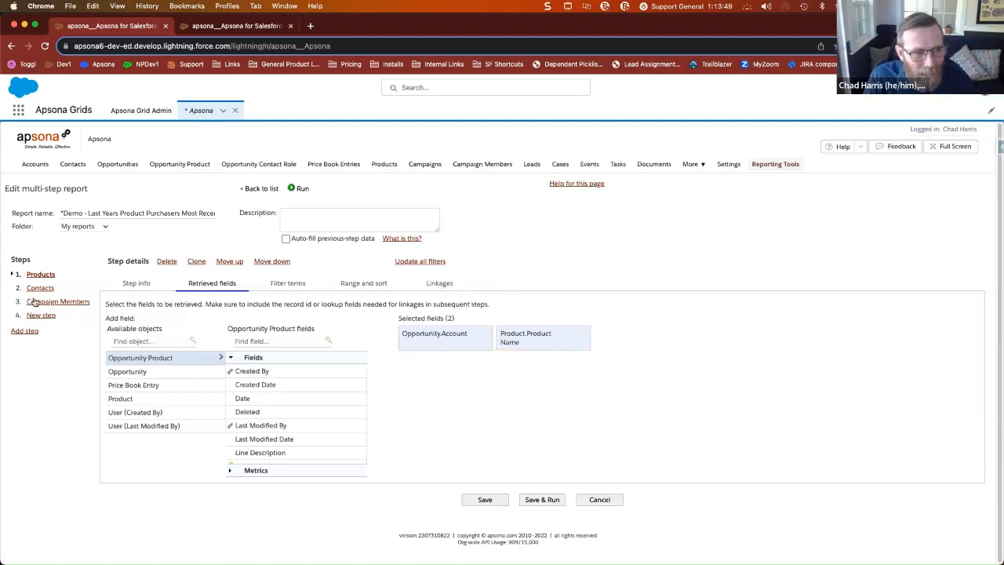
left_click(446, 286)
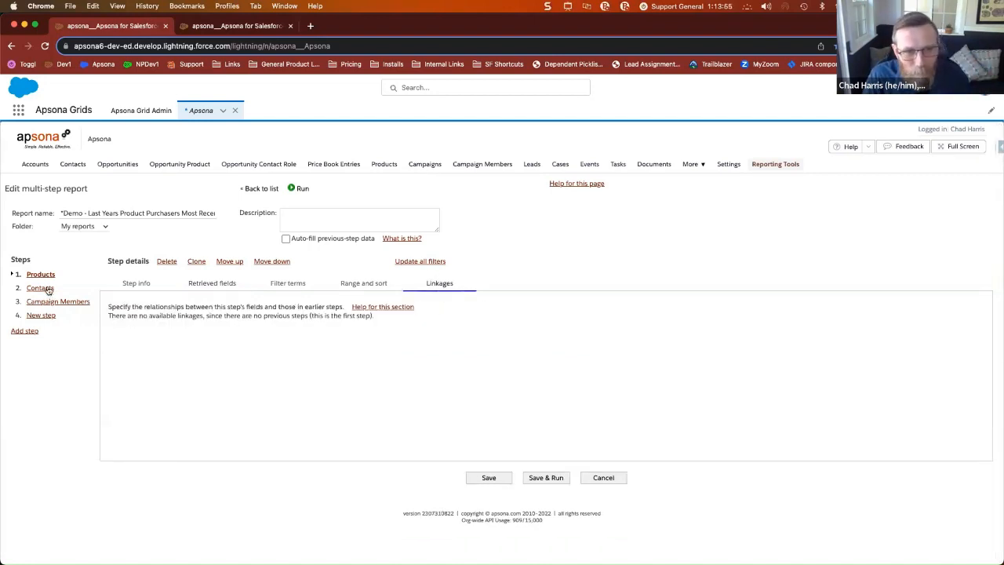
- Glance at the tips slide, return to the report and examine the filter terms of all its steps together
key("ctrl+Right")
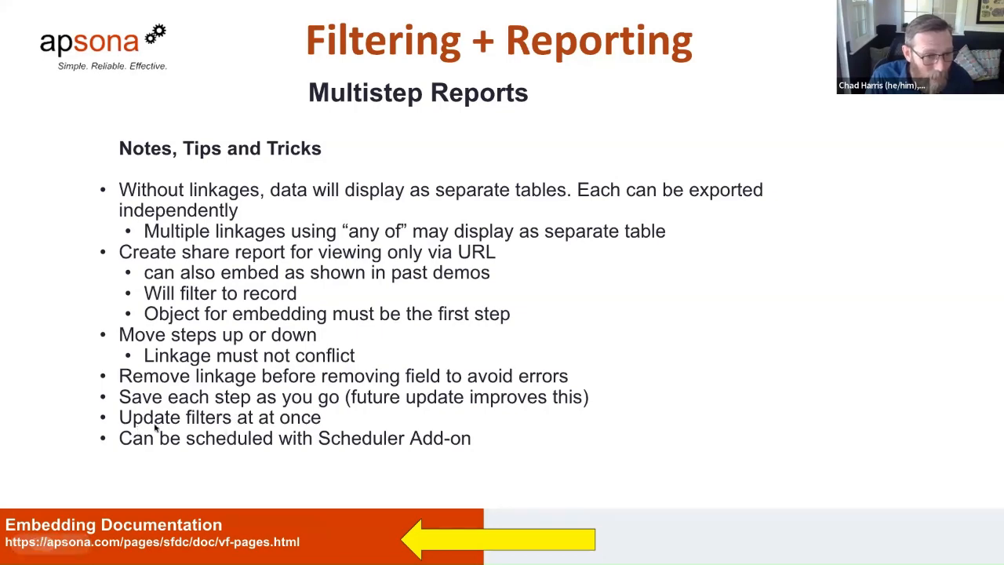
key("ctrl+Left")
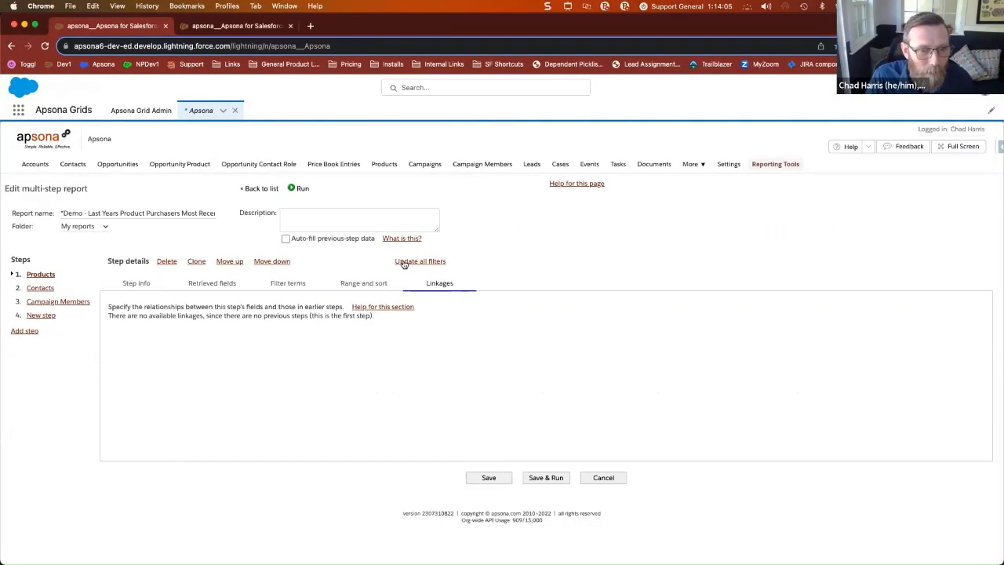
left_click(408, 261)
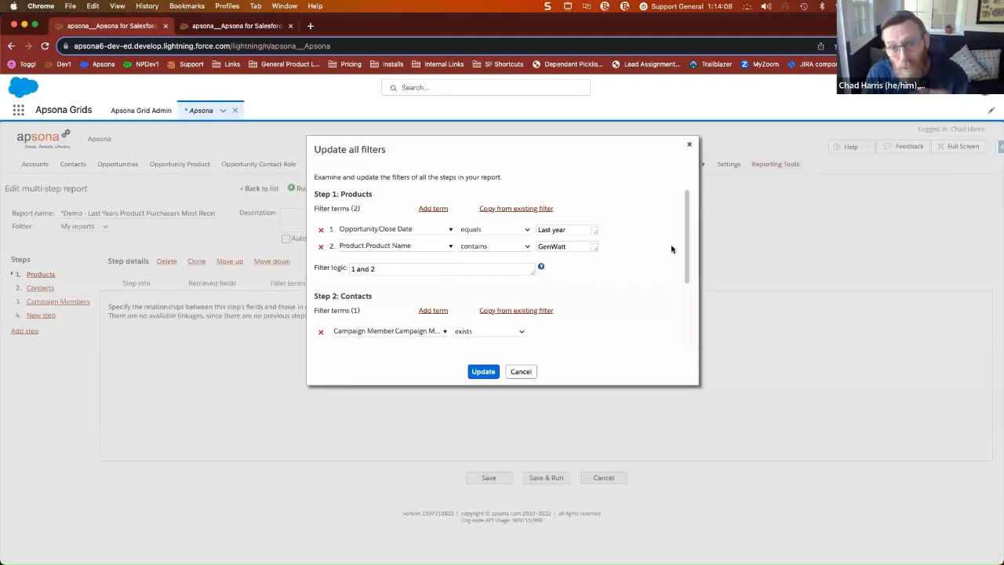
scroll(688, 244, "down", 5)
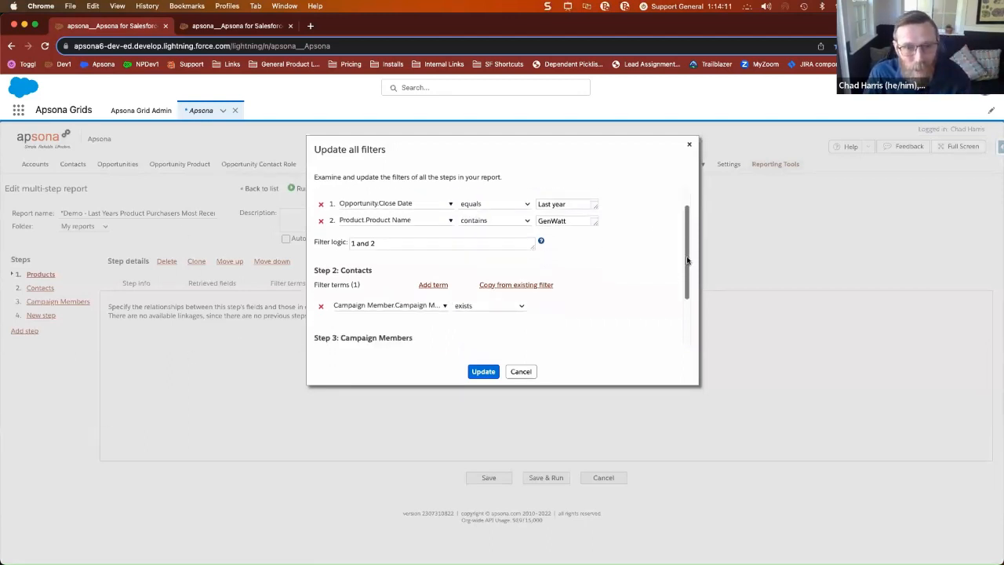
scroll(673, 259, "up", 5)
mouse_move(674, 218)
left_mouse_down()
mouse_move(682, 322)
mouse_move(691, 199)
mouse_move(693, 317)
mouse_move(682, 215)
left_mouse_up()
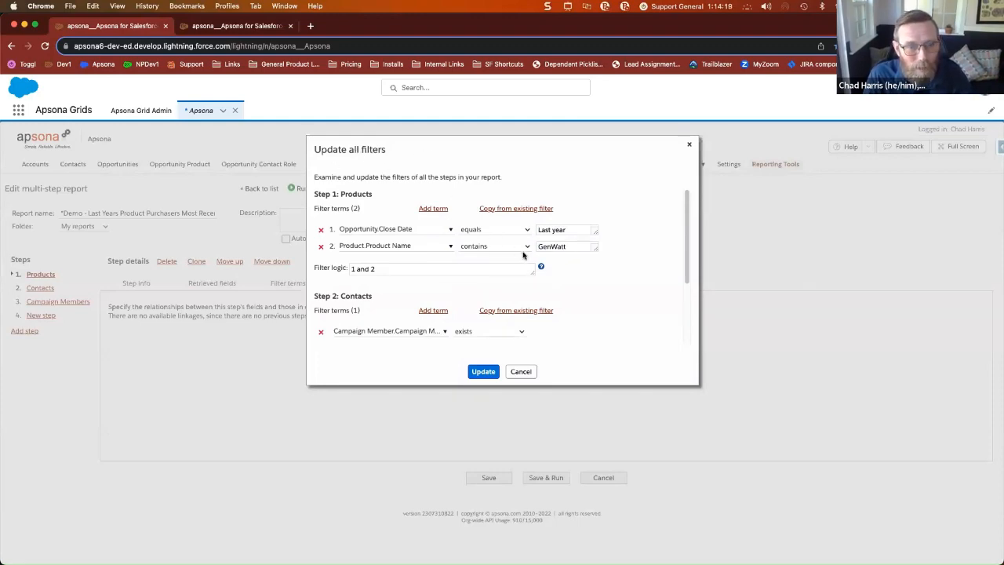
- Show the next Multistep Reports tips slide, return to the browser and cancel updating all filters
key("ctrl+Right")
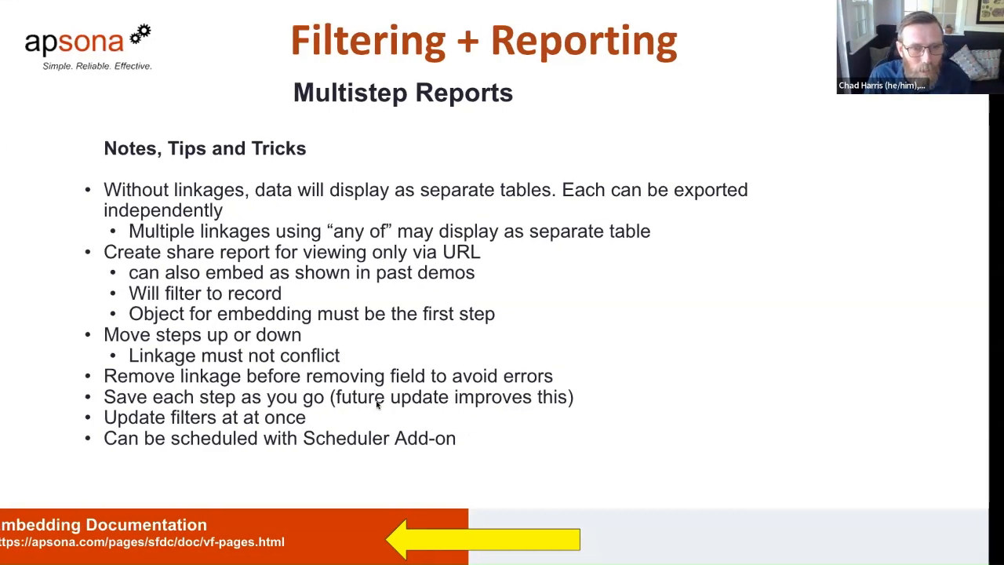
left_click(558, 347)
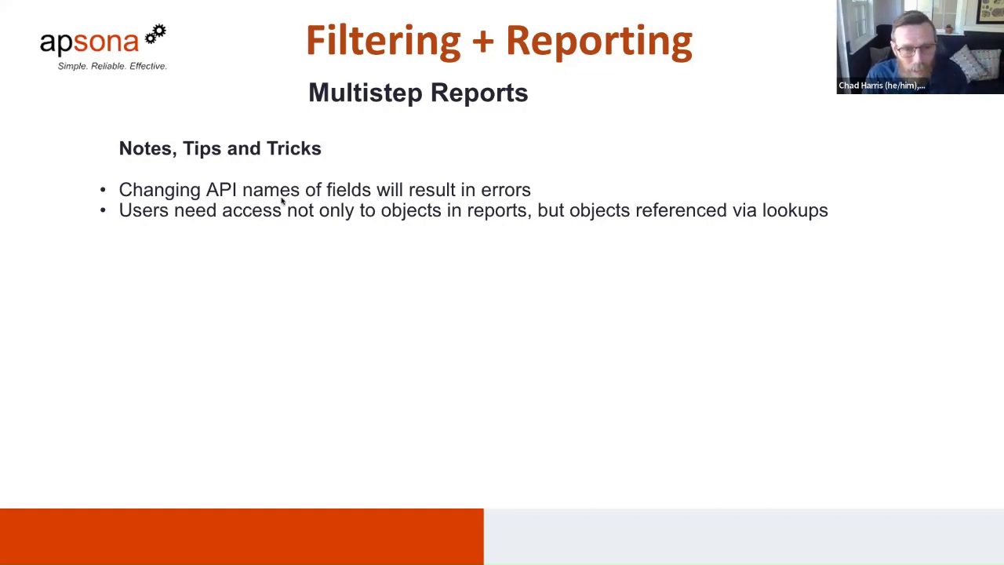
key("ctrl+Left")
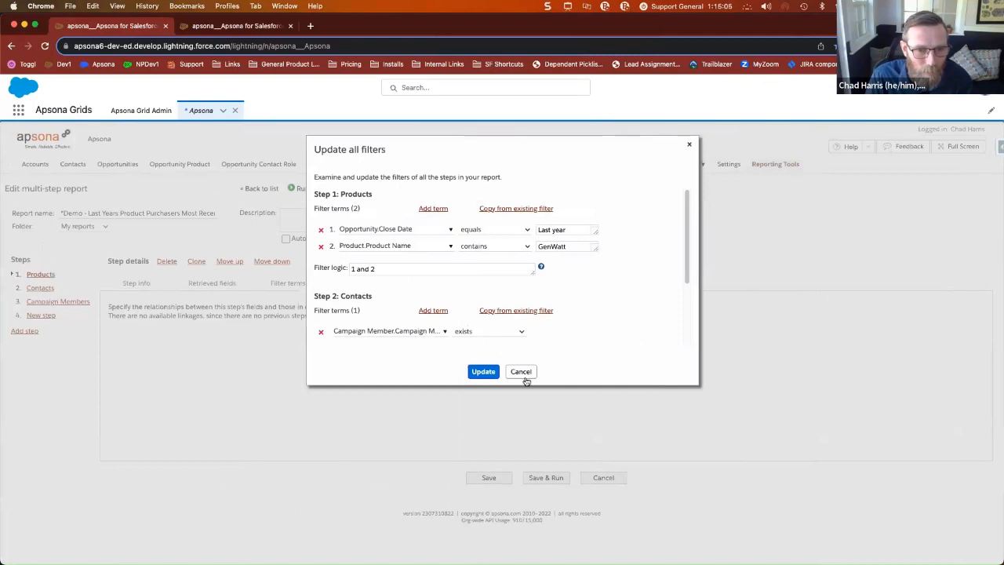
left_click(521, 370)
- Open the Opportunity.Account field's details in the Products step, highlight its API name and check the slide again
left_click(212, 284)
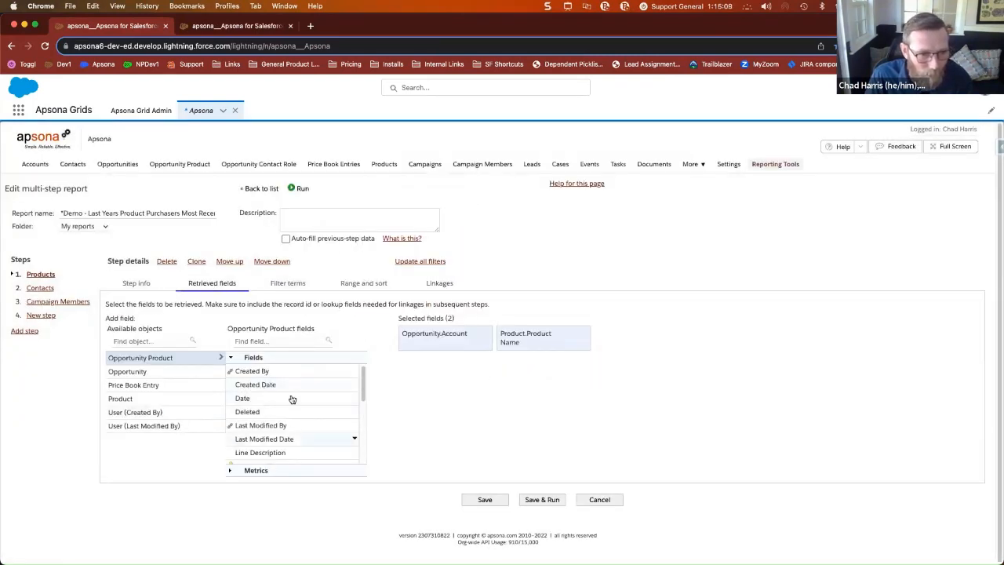
left_click(479, 335)
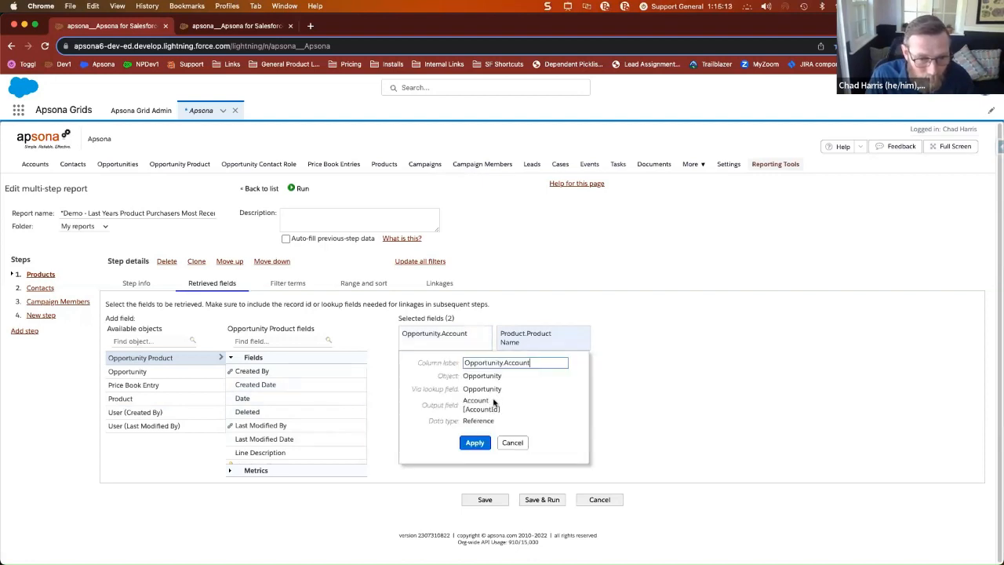
left_click_drag(498, 409, 466, 408)
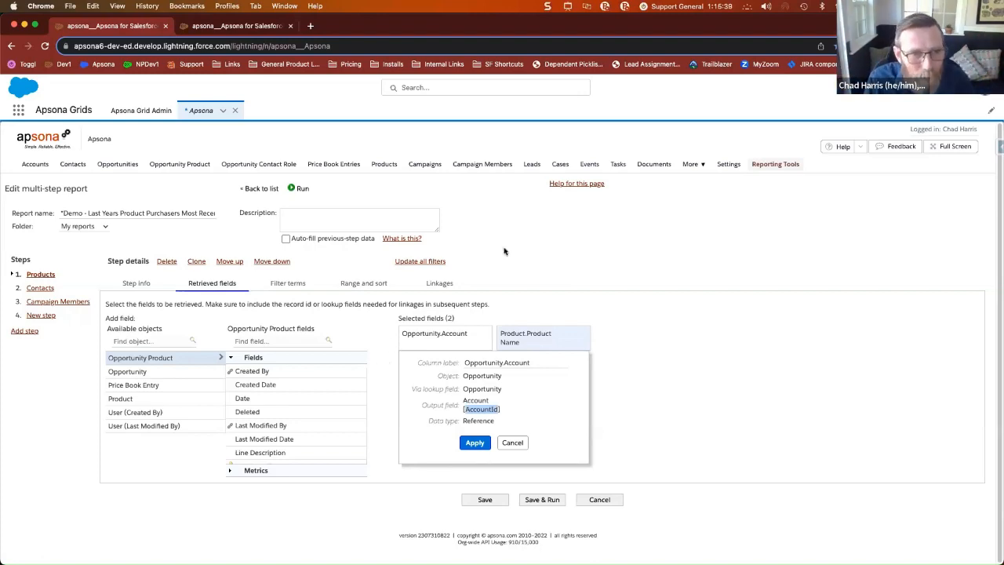
key("ctrl+Right")
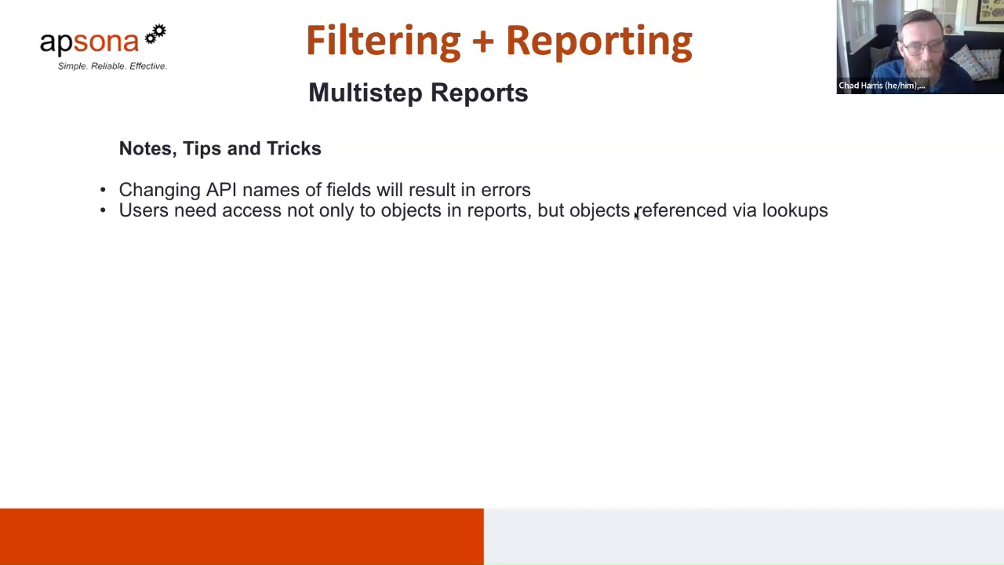
key("ctrl+Left")
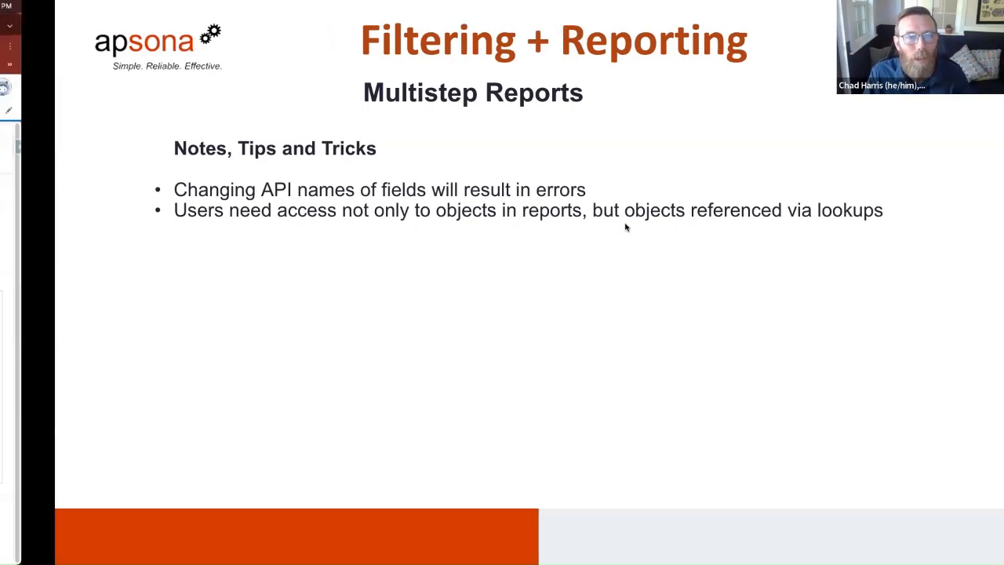
- Open the details of the Contact.Account field in the Contacts step's retrieved fields
left_click(45, 289)
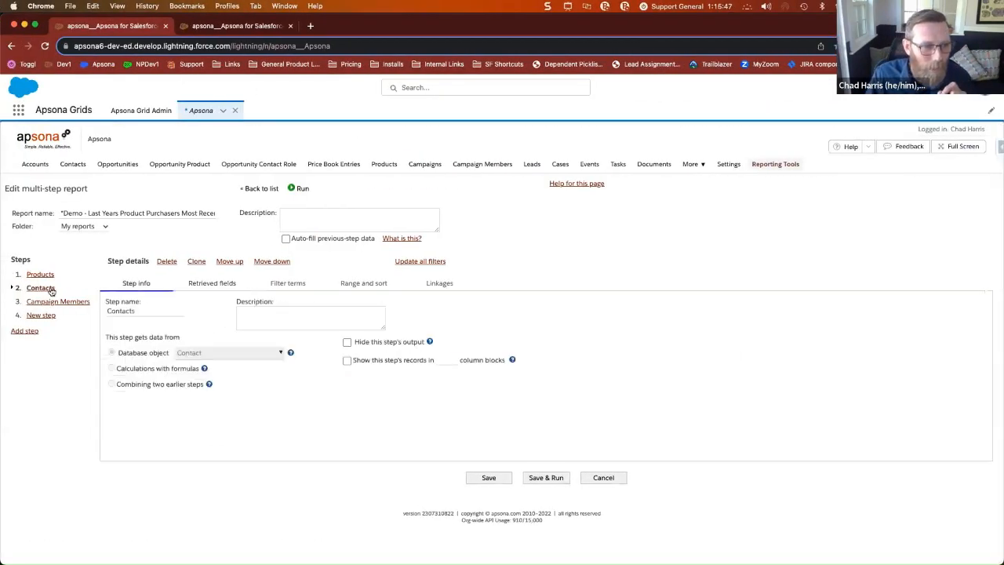
left_click(226, 287)
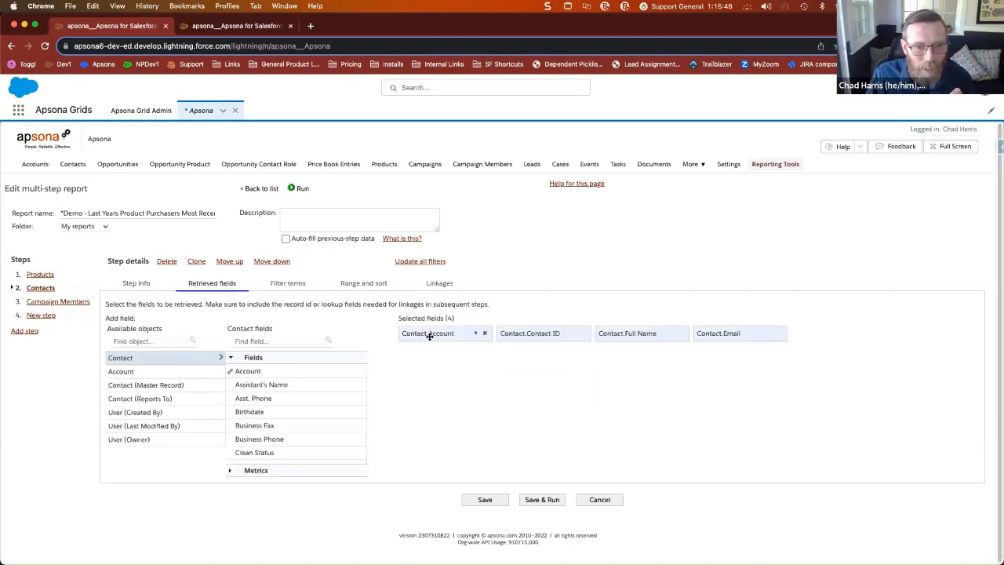
left_click(476, 335)
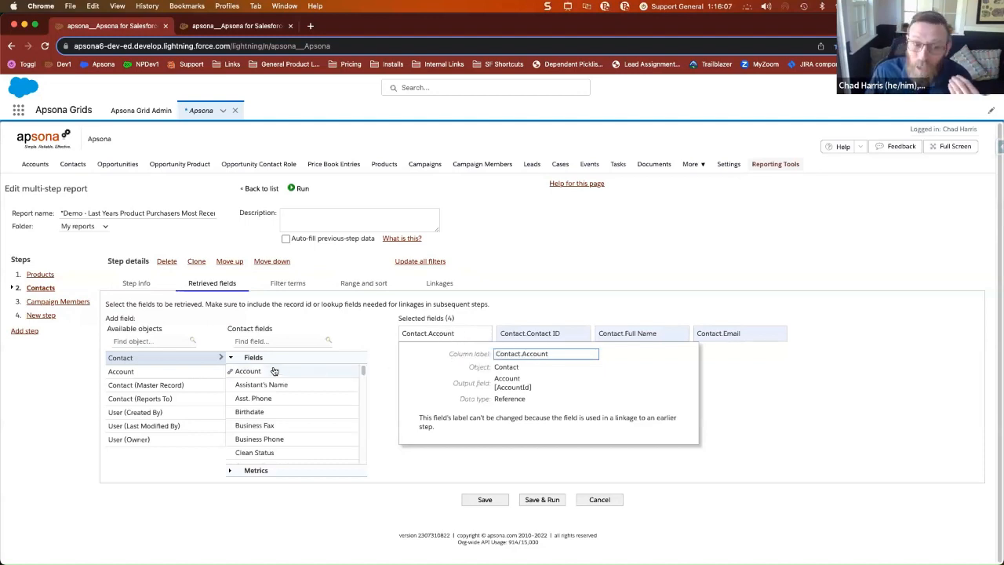
- Annotate the Account lookup in the available Contact fields with a red rectangle and clear the annotation
key("ctrl+a")
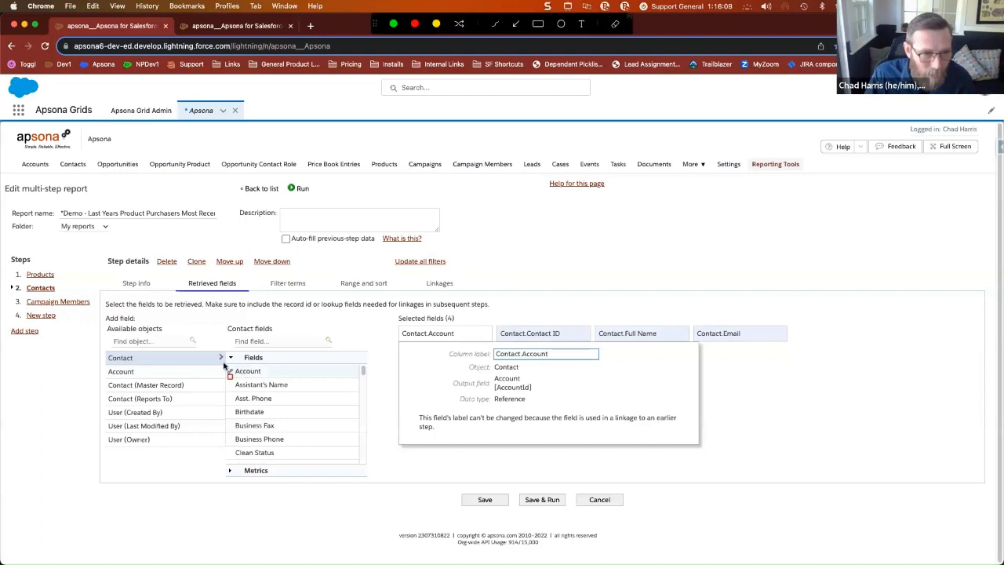
left_click_drag(225, 364, 287, 380)
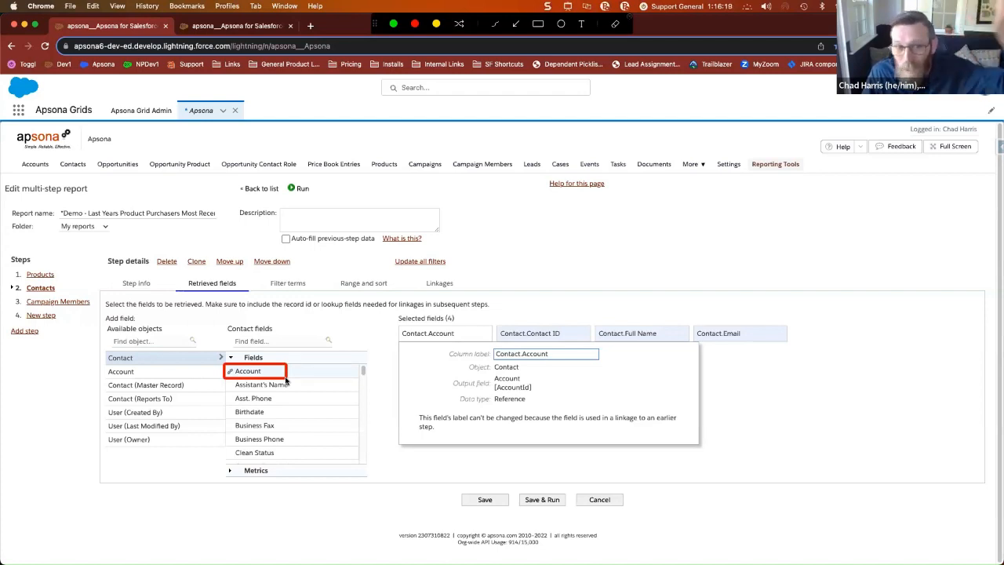
left_click_drag(286, 380, 270, 380)
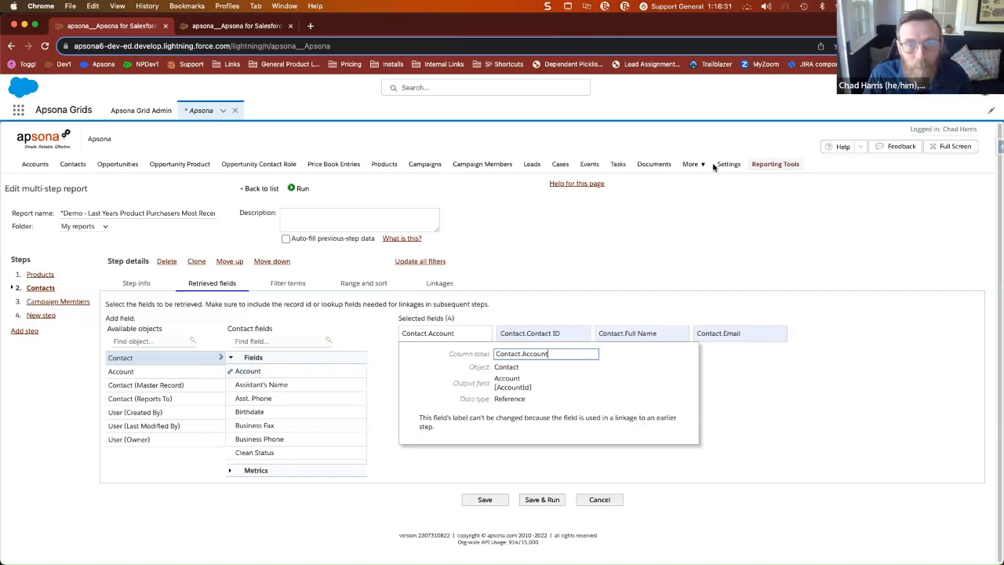
- Open the Apsona Standard User configuration for editing to show its visible objects and return to the slides
mouse_move(728, 168)
left_click(733, 190)
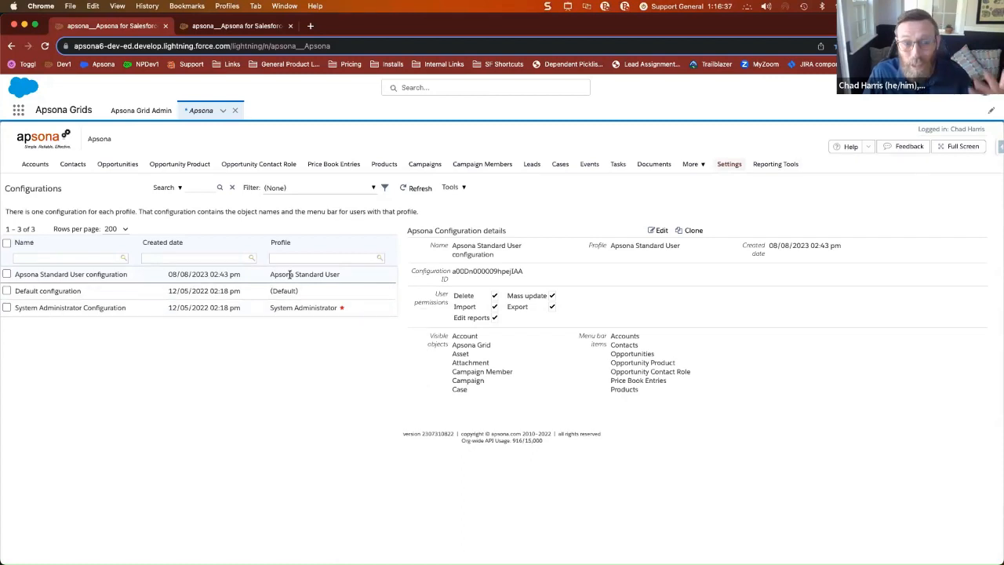
left_click(659, 230)
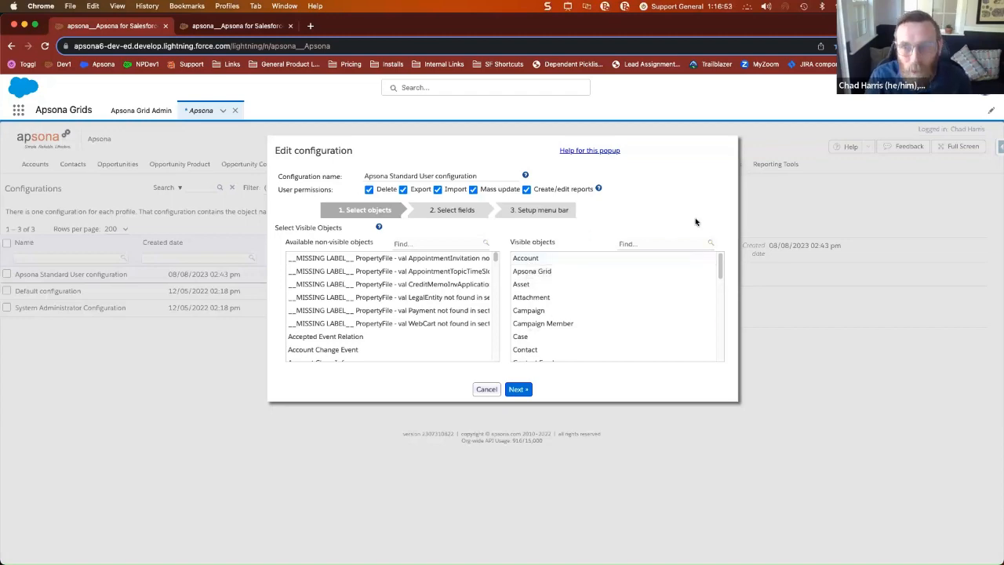
key("ctrl+Right")
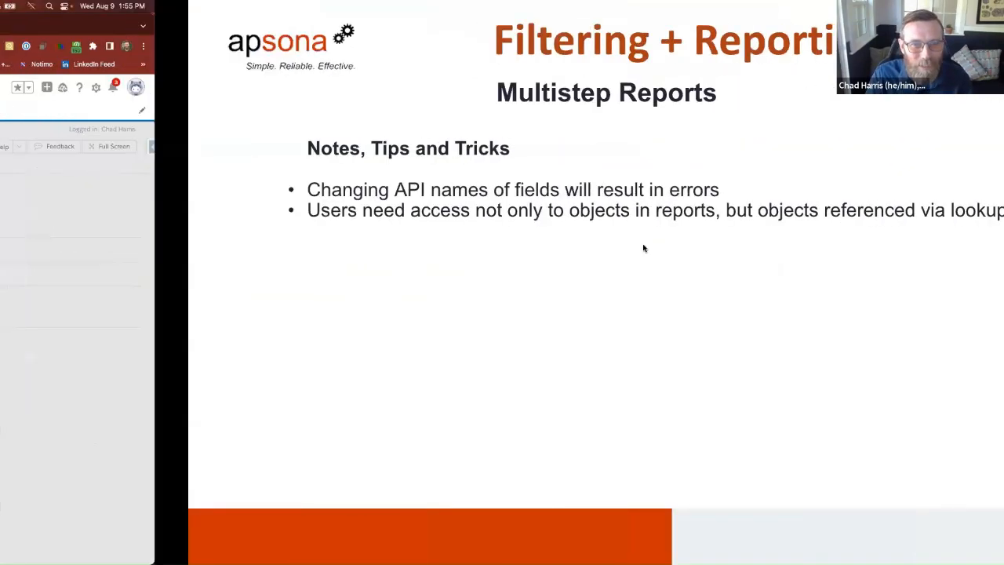